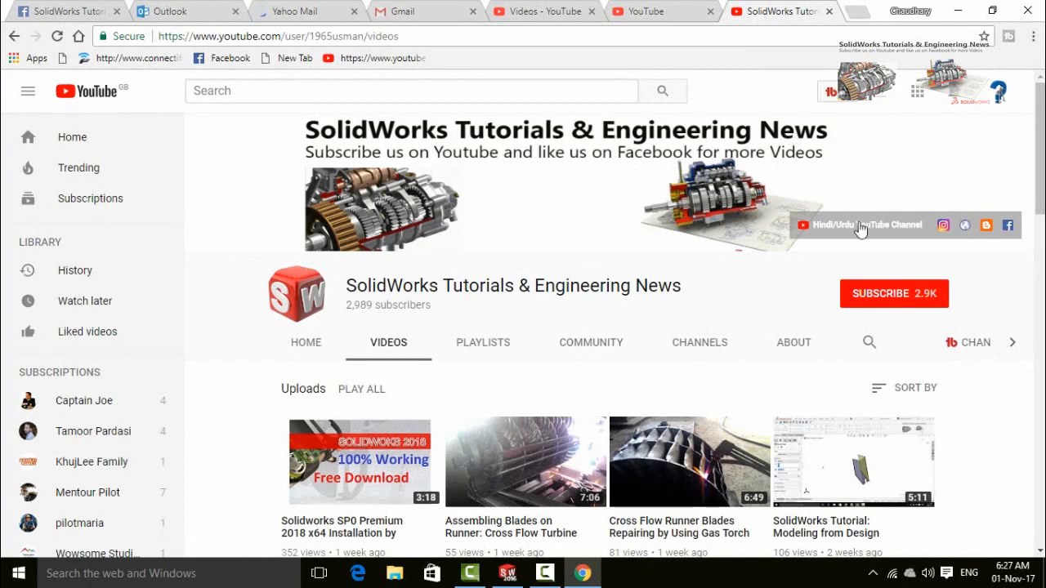
Browse the uploaded videos on the SolidWorks Tutorials & Engineering News YouTube channel
{"action": "scroll", "coordinate": [970, 408], "scroll_direction": "down", "scroll_amount": 1}
{"action": "scroll", "coordinate": [970, 408], "scroll_direction": "down", "scroll_amount": 15}
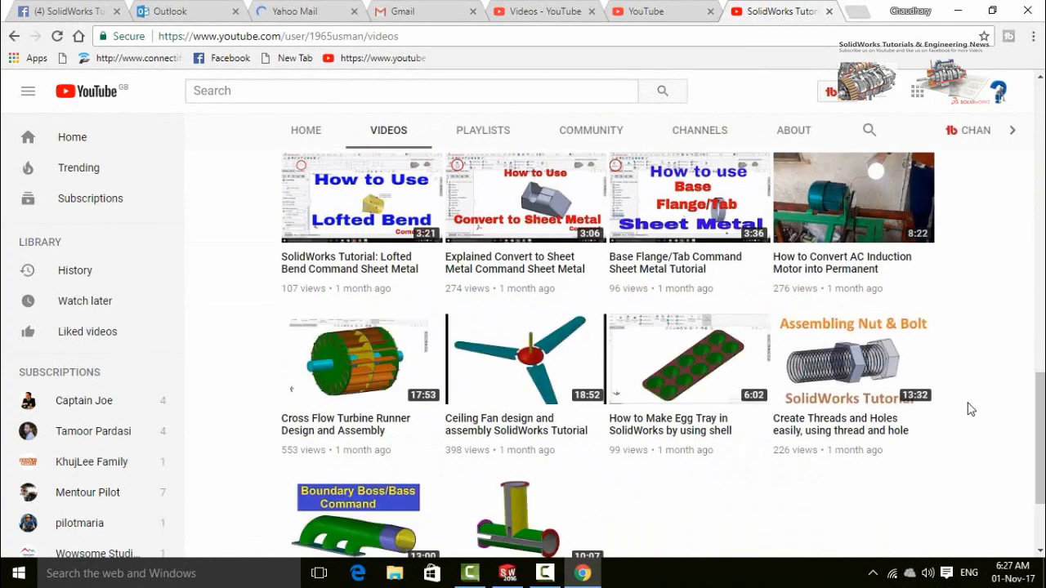
{"action": "scroll", "coordinate": [971, 408], "scroll_direction": "up", "scroll_amount": 8}
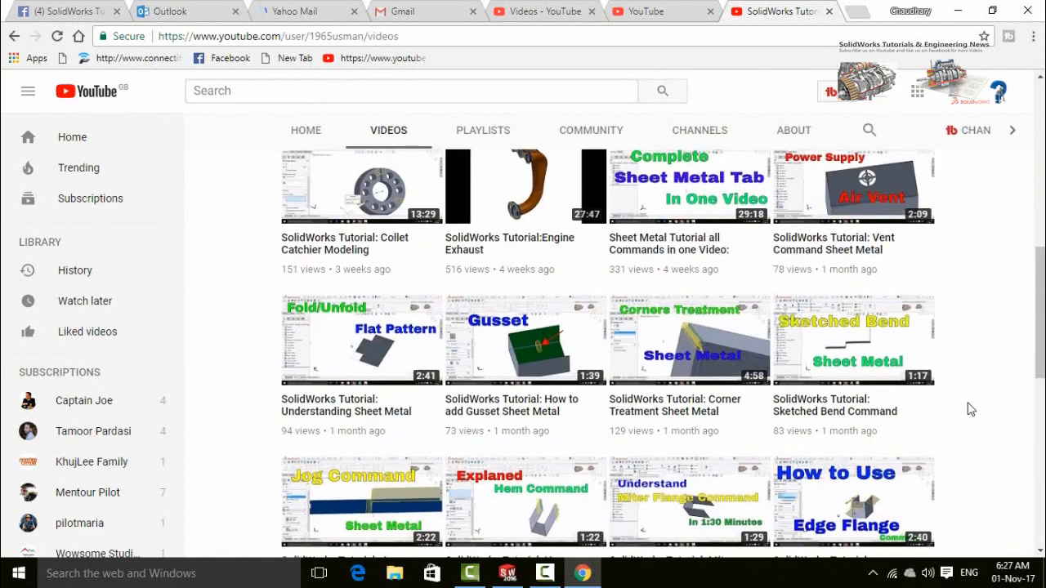
{"action": "scroll", "coordinate": [971, 409], "scroll_direction": "up", "scroll_amount": 8}
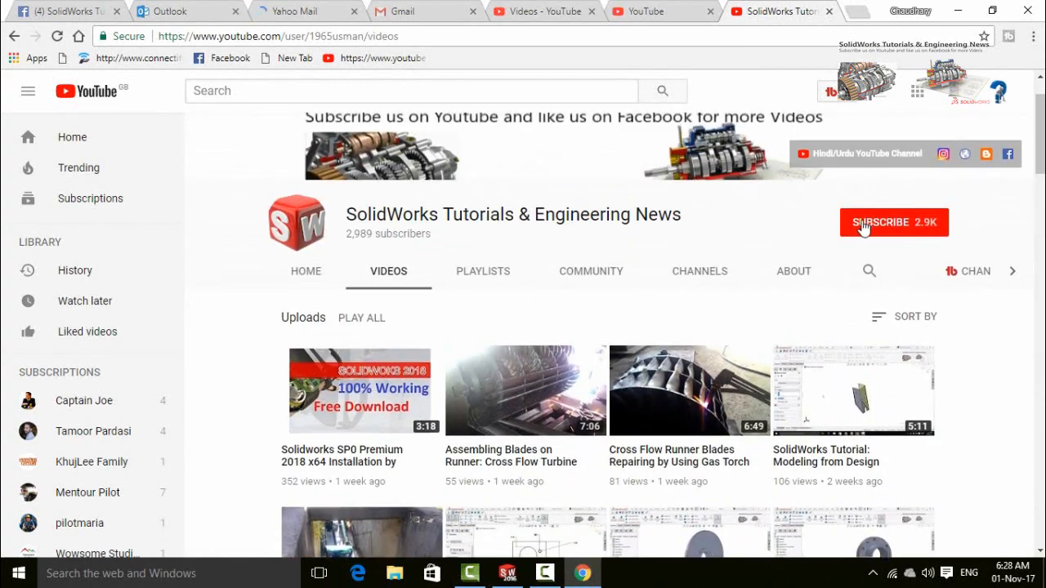
{"action": "left_click", "coordinate": [863, 225]}
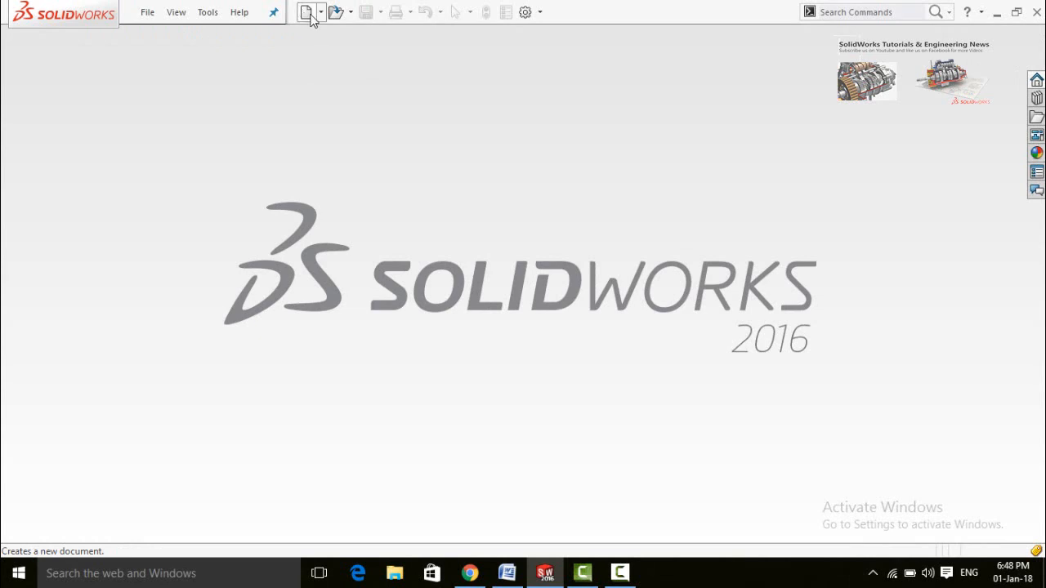
In SOLIDWORKS, create a new part document and start a sketch on the Front Plane
{"action": "left_click", "coordinate": [306, 13]}
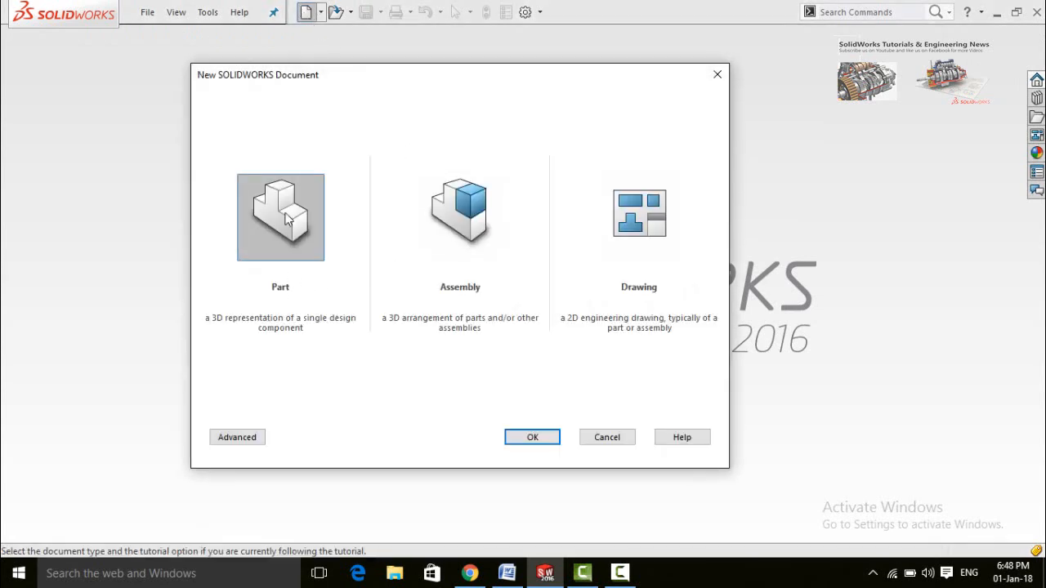
{"action": "double_click", "coordinate": [286, 217]}
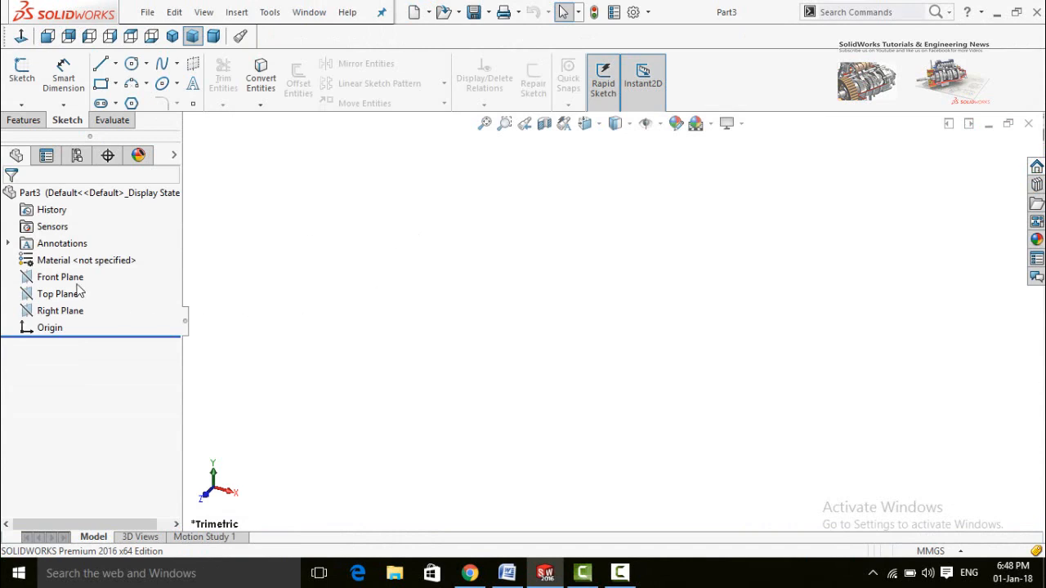
{"action": "left_click", "coordinate": [29, 279]}
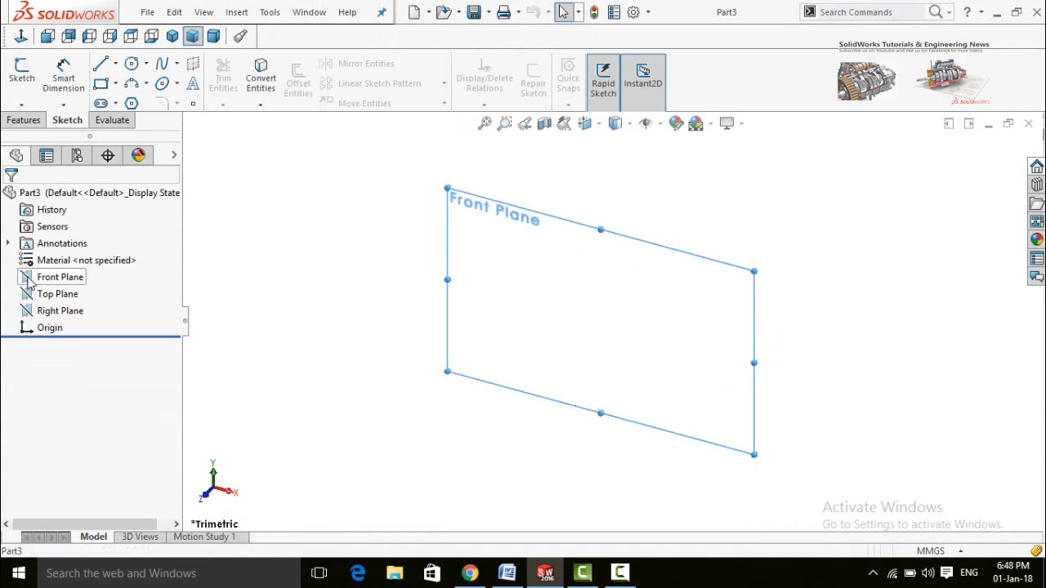
{"action": "left_click", "coordinate": [41, 256]}
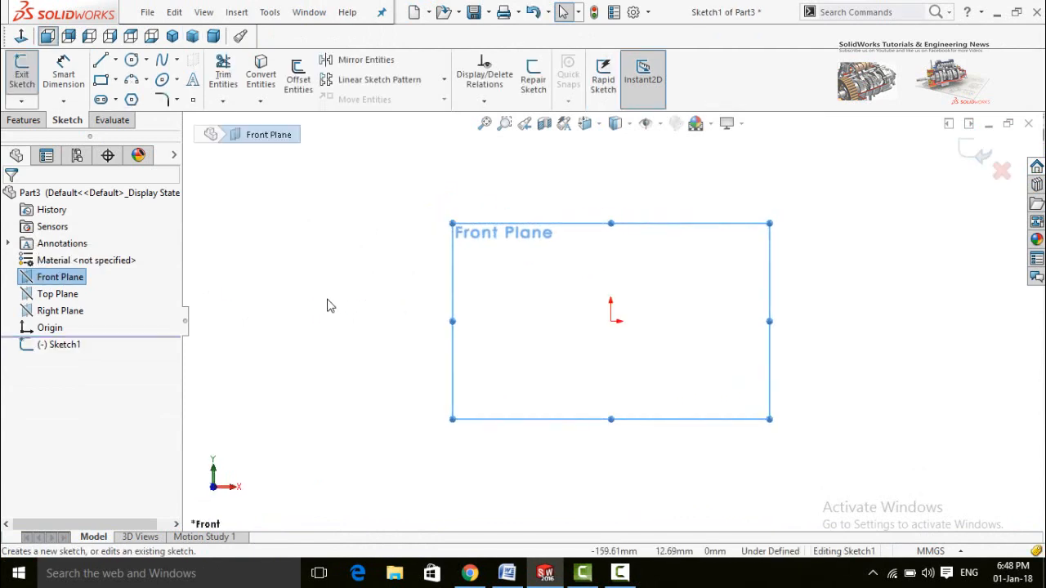
{"action": "left_click", "coordinate": [253, 228]}
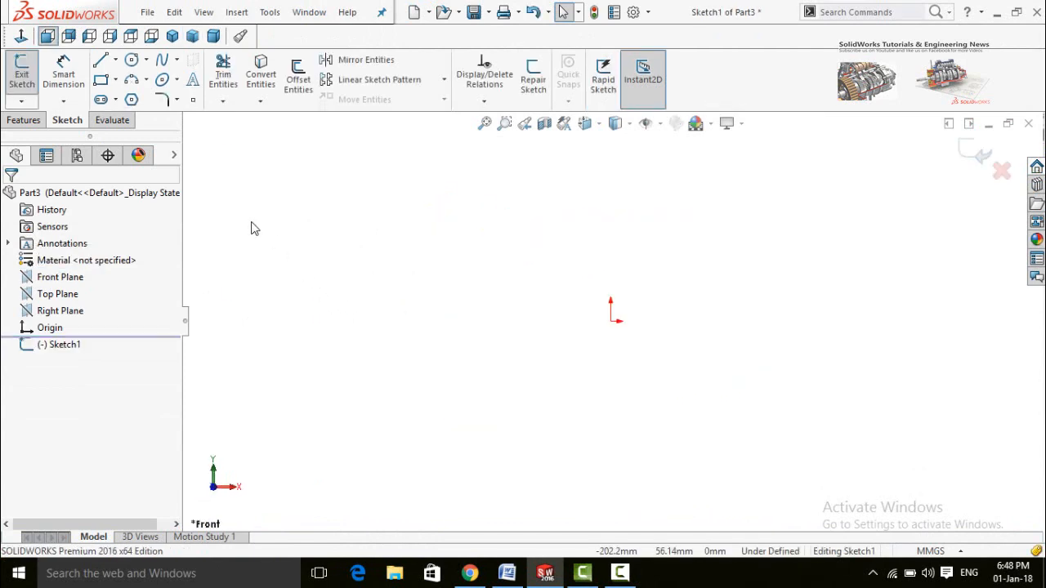
Sketch a circle centred on the origin with a radius of about 34 mm
{"action": "left_click", "coordinate": [131, 59]}
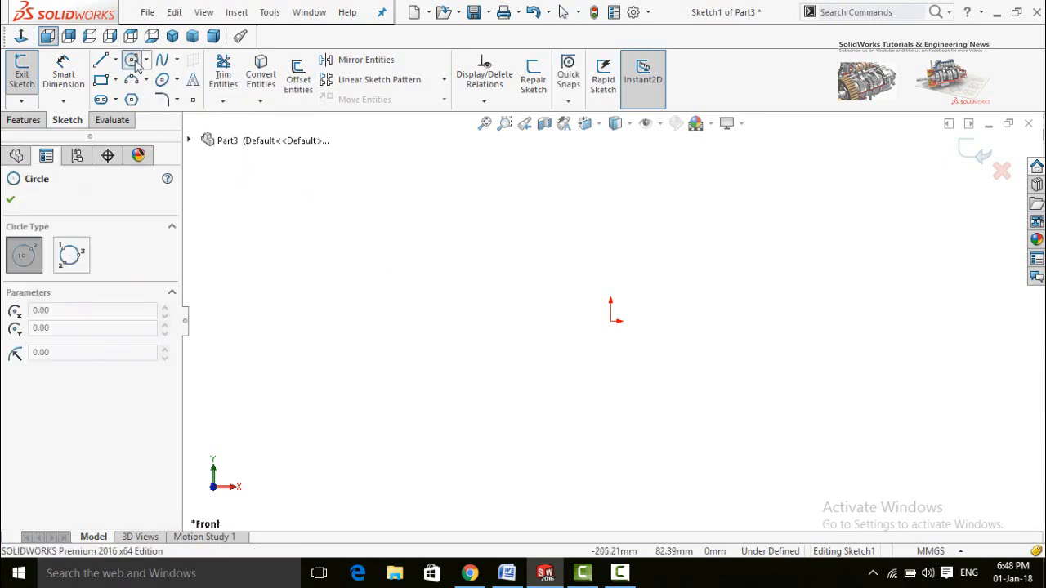
{"action": "left_click", "coordinate": [611, 321]}
{"action": "left_click", "coordinate": [636, 377]}
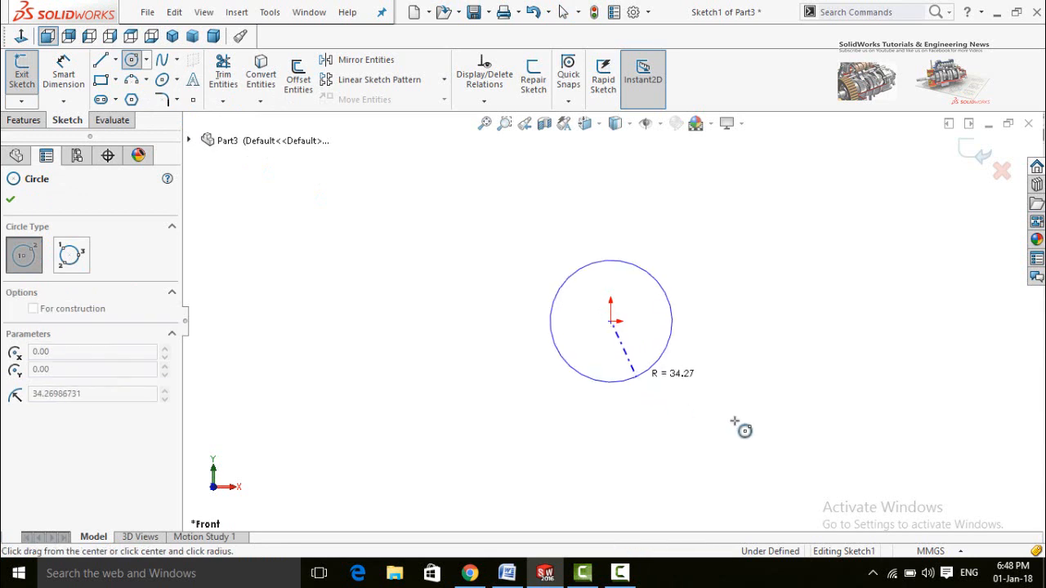
{"action": "key", "text": "Escape"}
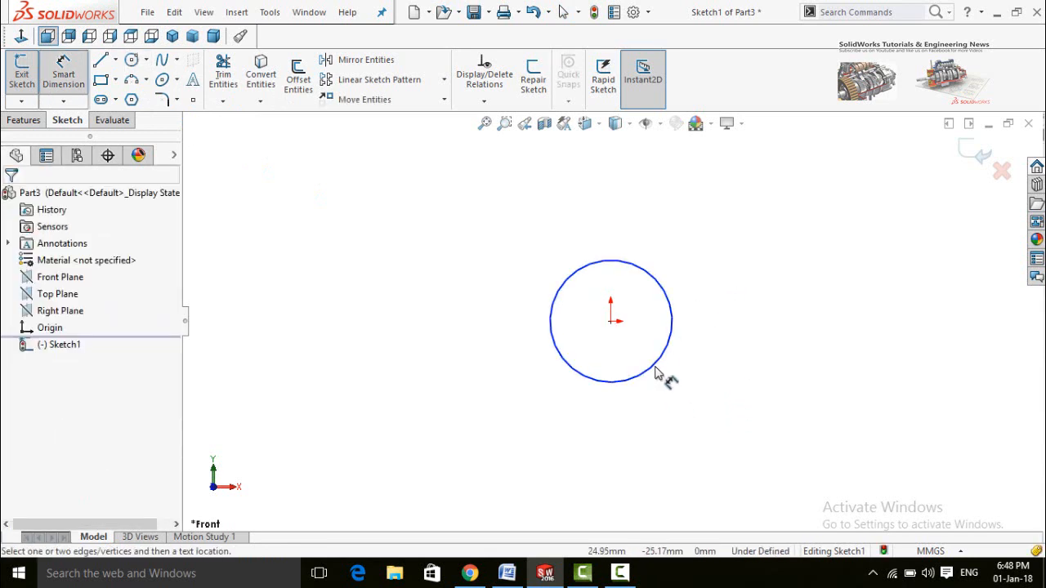
Dimension the circle's diameter at 70 mm and exit the sketch
{"action": "left_click", "coordinate": [653, 369]}
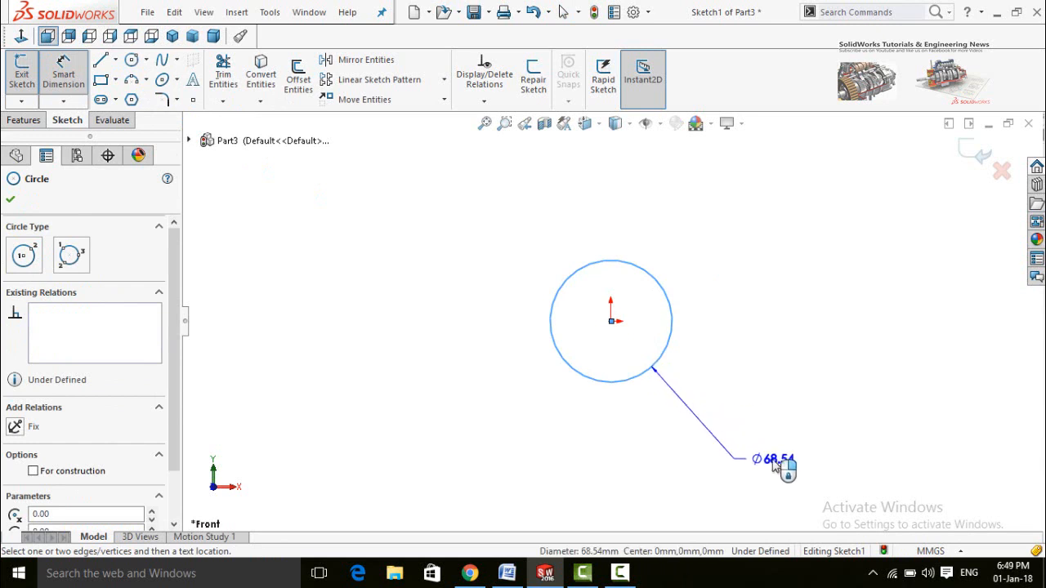
{"action": "left_click", "coordinate": [775, 463]}
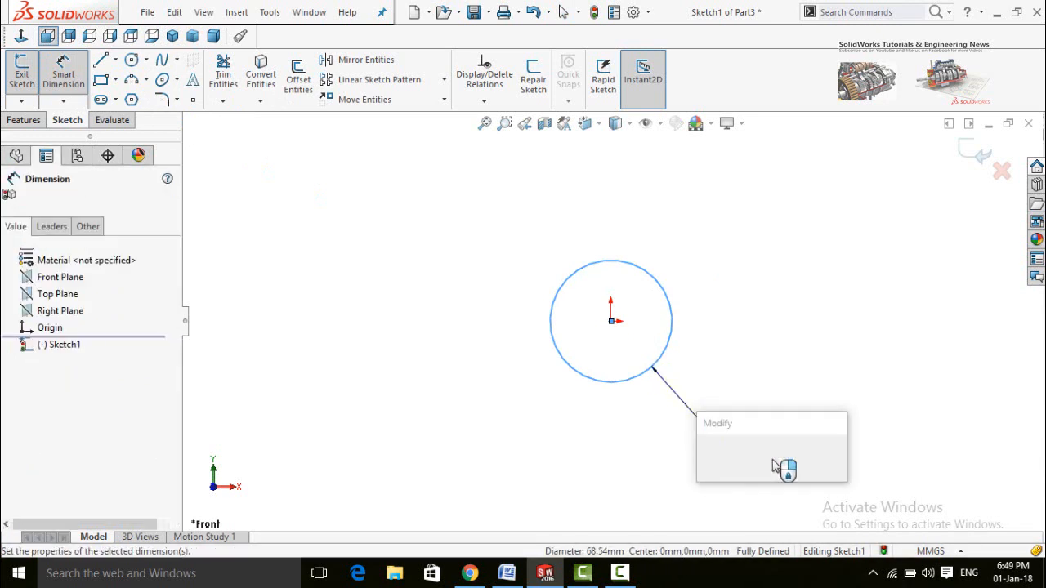
{"action": "type", "text": "70"}
{"action": "key", "text": "Return"}
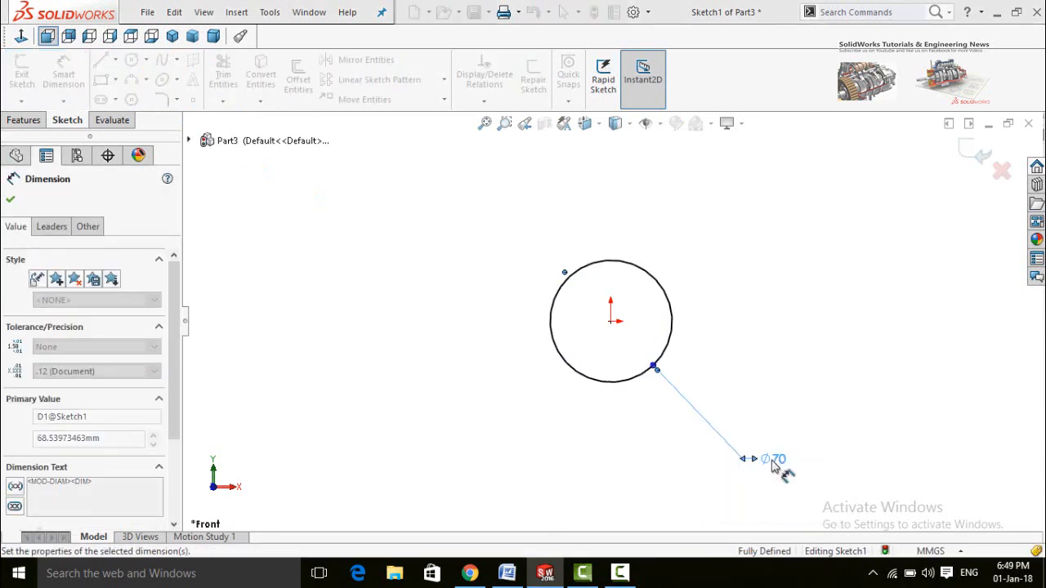
{"action": "middle_click_drag", "start_coordinate": [553, 347], "coordinate": [868, 187]}
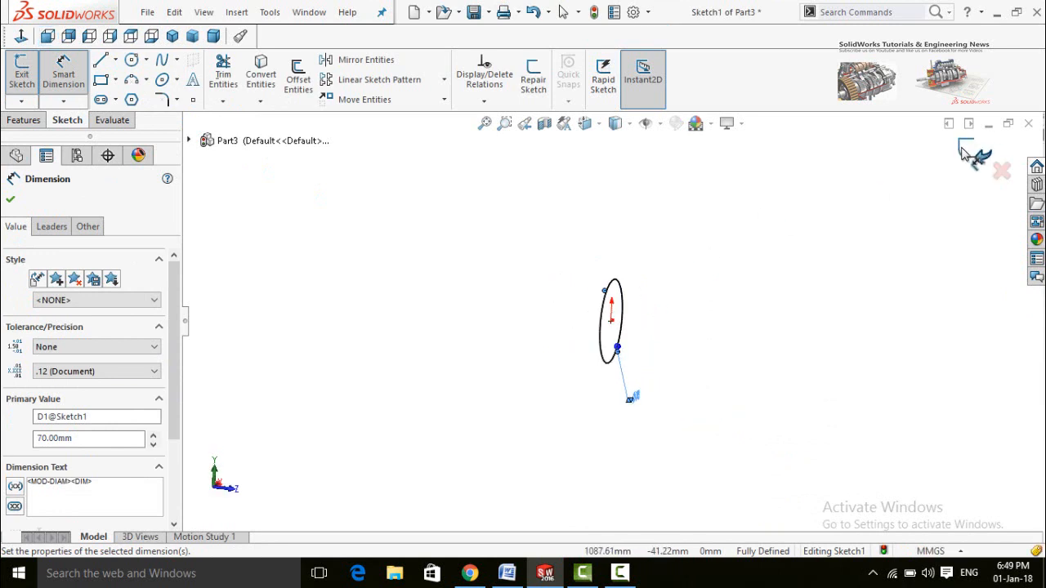
{"action": "key", "text": "Escape"}
{"action": "left_click", "coordinate": [976, 160]}
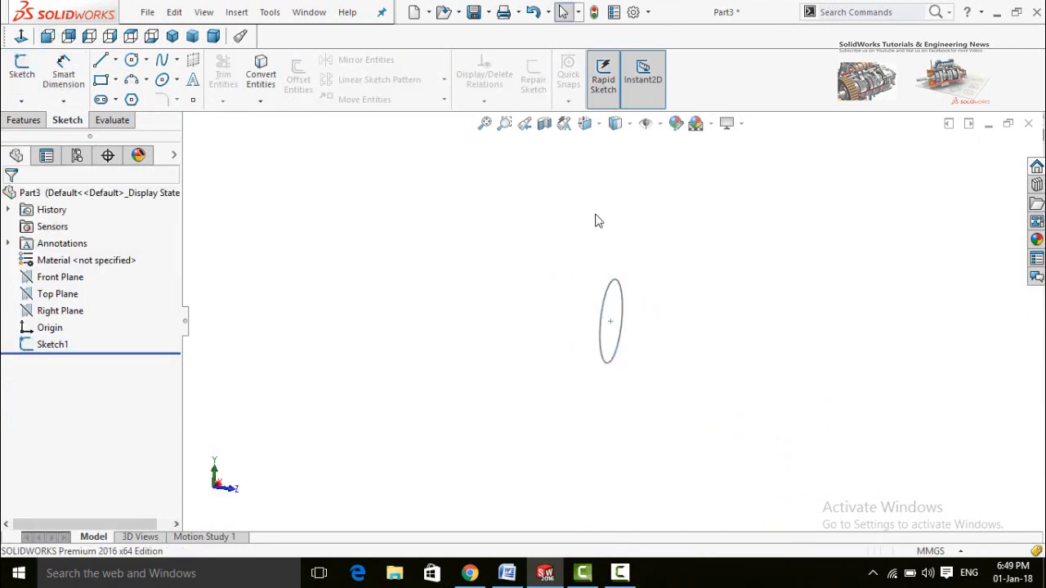
Create a reference plane offset 100 mm from the Front Plane with the offset direction flipped
{"action": "left_click", "coordinate": [24, 120]}
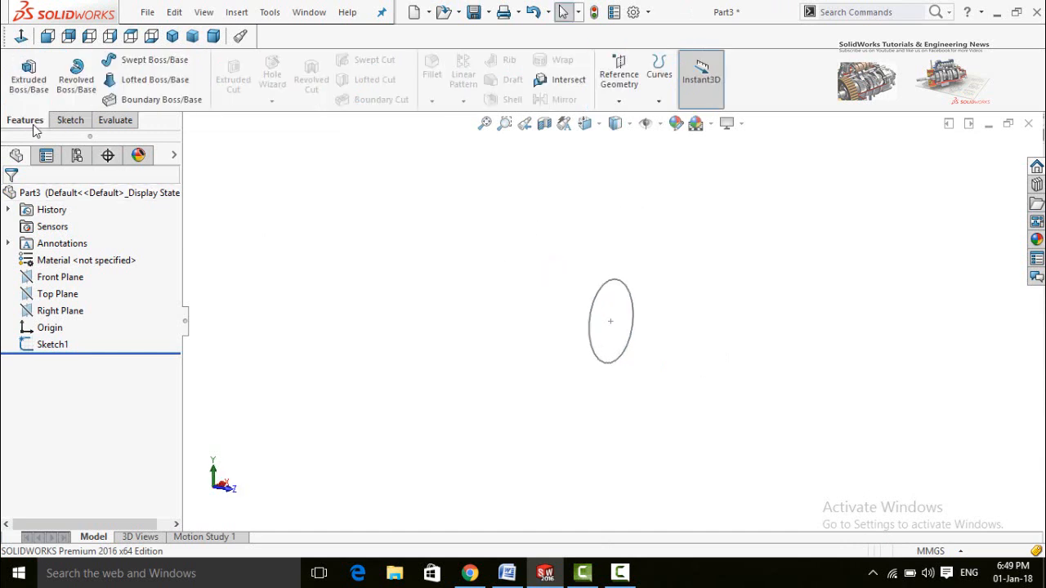
{"action": "left_click", "coordinate": [630, 84]}
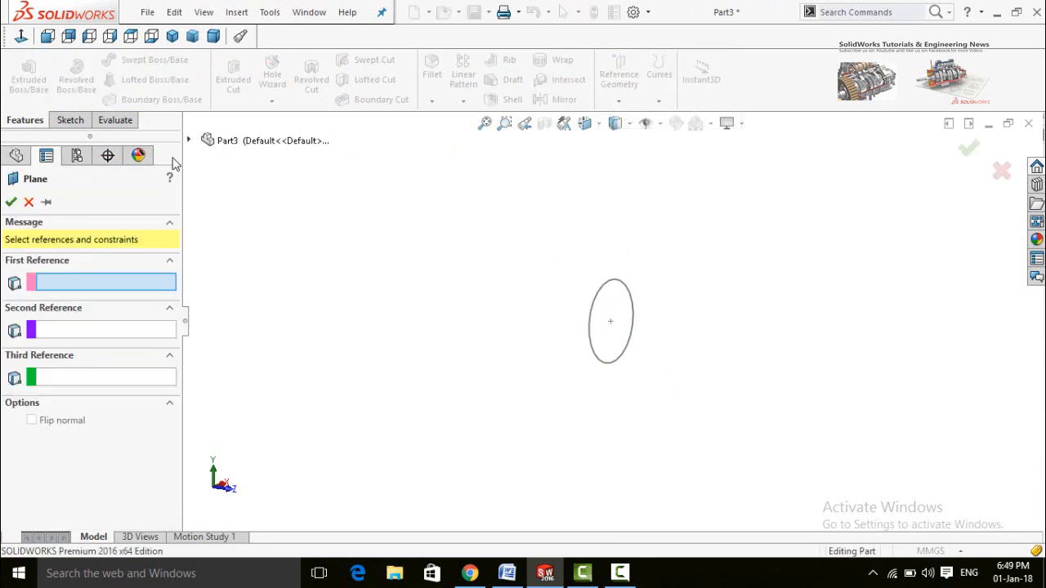
{"action": "left_click", "coordinate": [189, 141]}
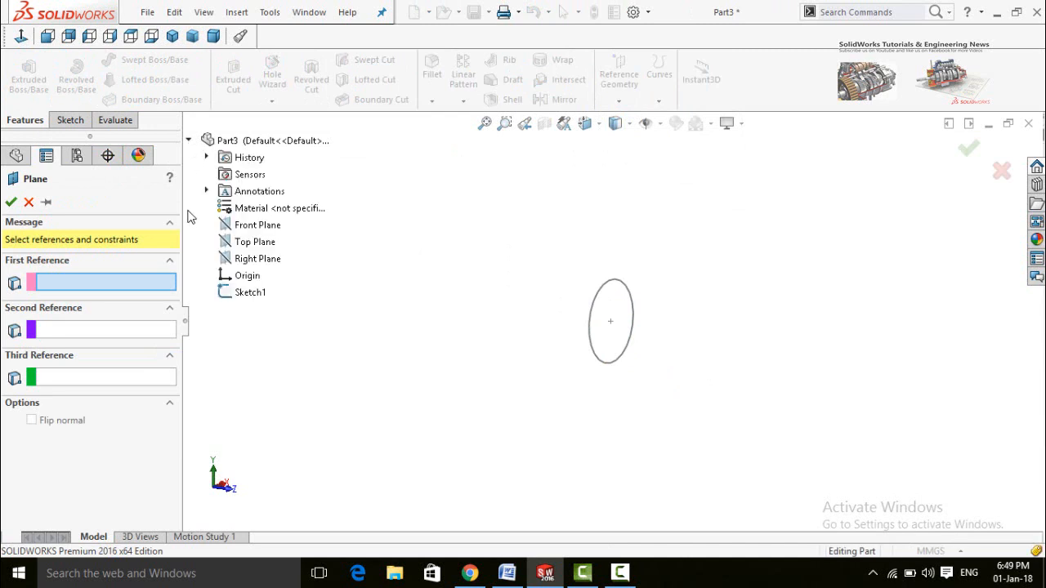
{"action": "left_click", "coordinate": [239, 229]}
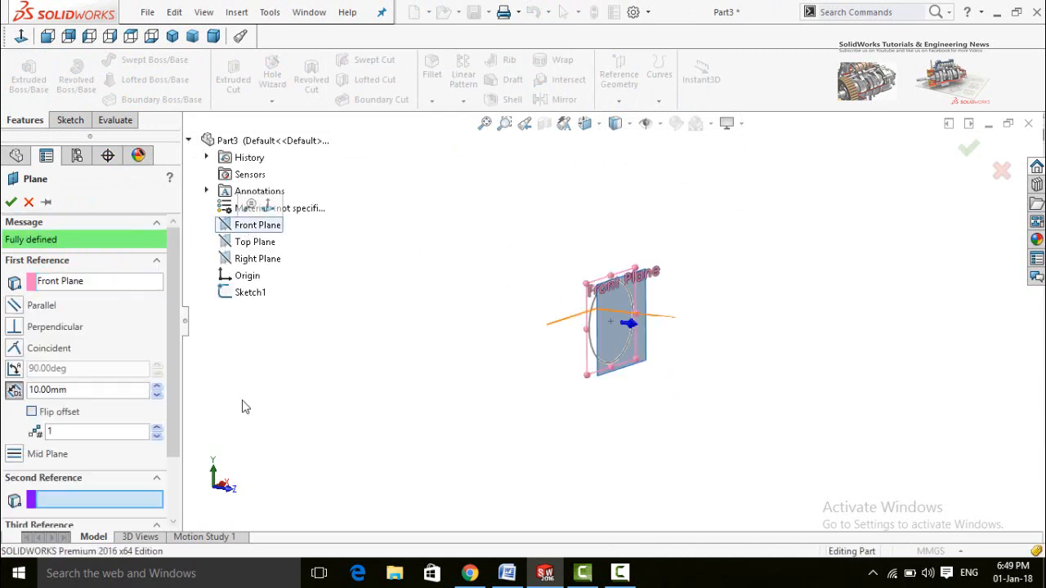
{"action": "scroll", "coordinate": [98, 368], "scroll_direction": "down", "scroll_amount": 2}
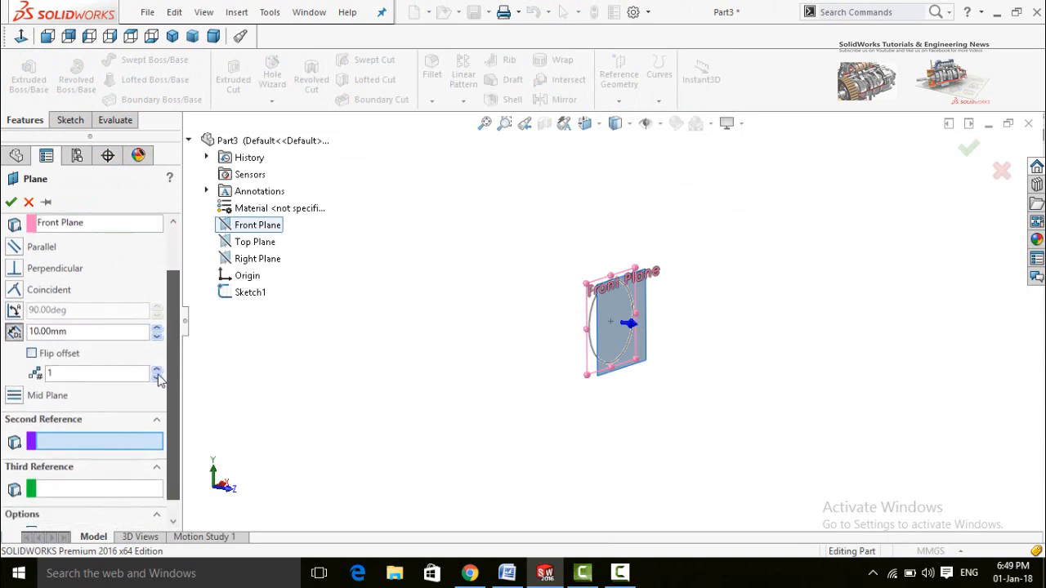
{"action": "double_click", "coordinate": [83, 330]}
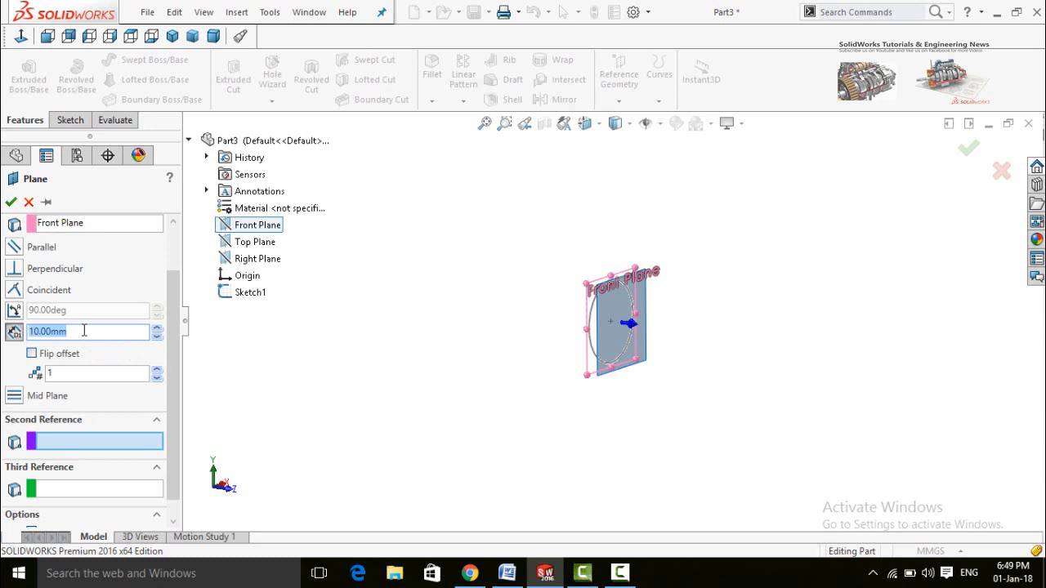
{"action": "type", "text": "100"}
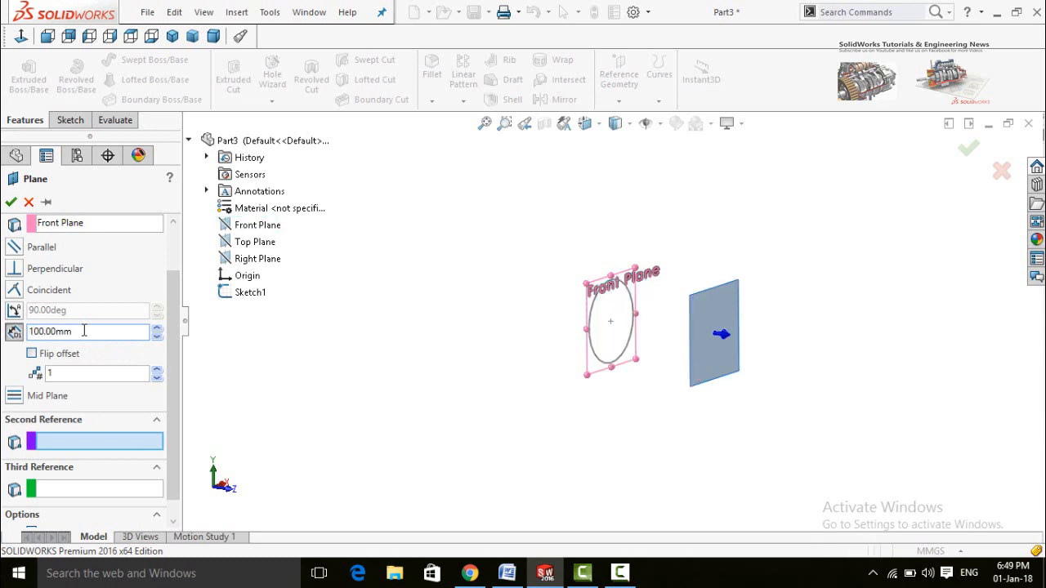
{"action": "left_click", "coordinate": [31, 352]}
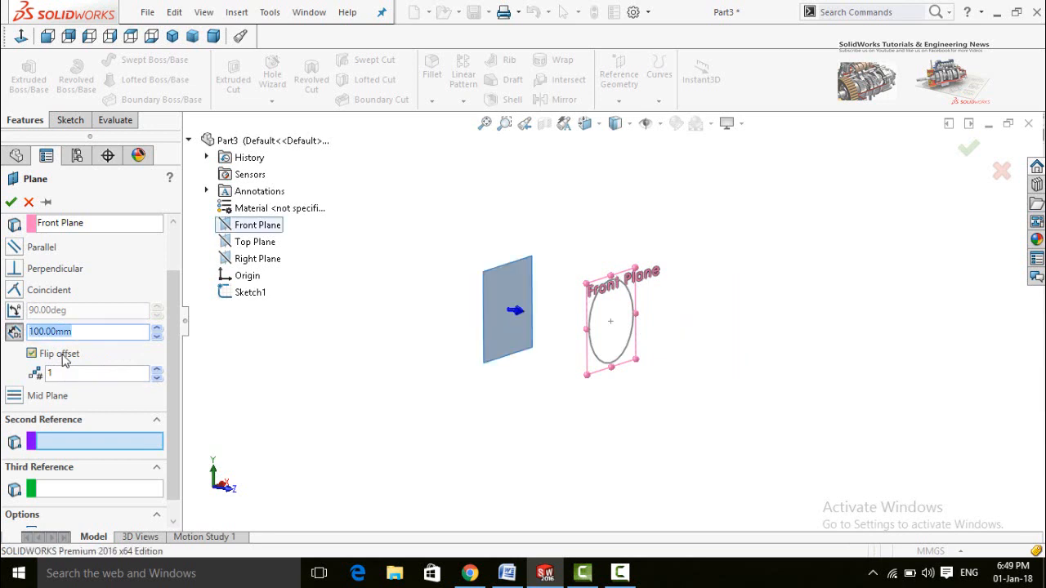
{"action": "left_click", "coordinate": [10, 201]}
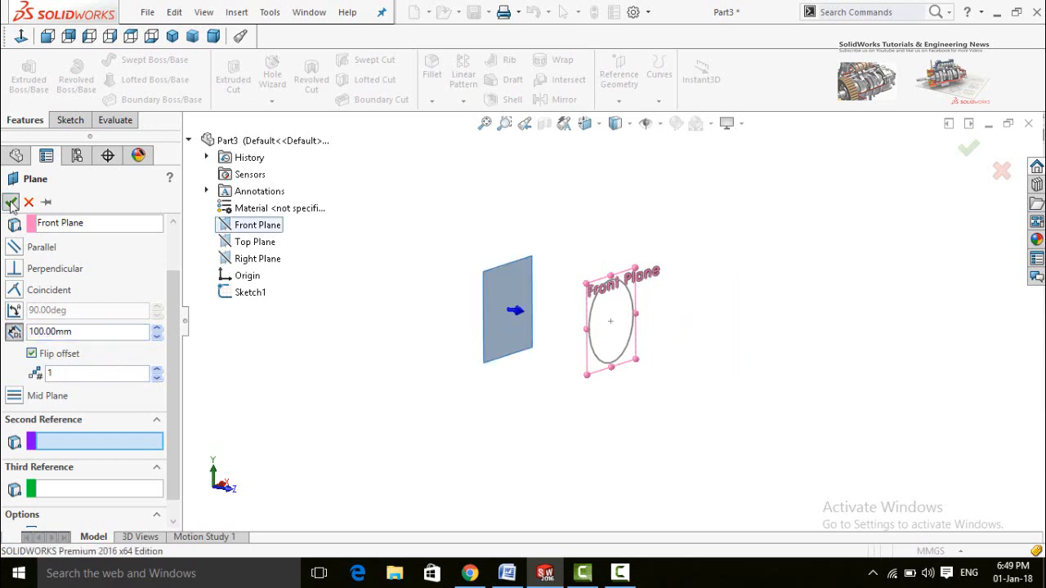
Start a sketch on the new offset plane and draw a circle about 122 mm in diameter centred on the origin
{"action": "left_click", "coordinate": [515, 329]}
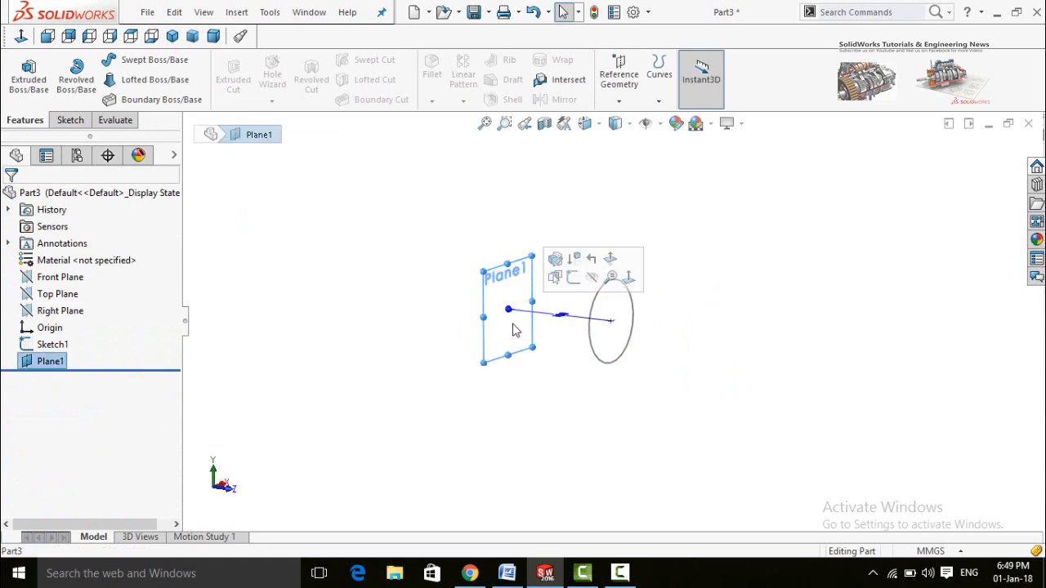
{"action": "left_click", "coordinate": [574, 280]}
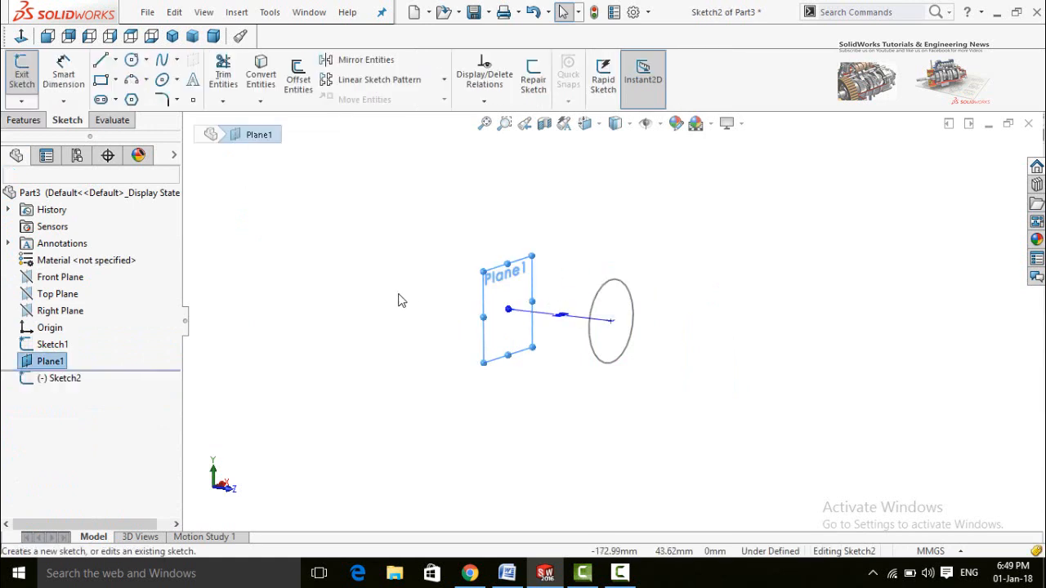
{"action": "left_click", "coordinate": [22, 37]}
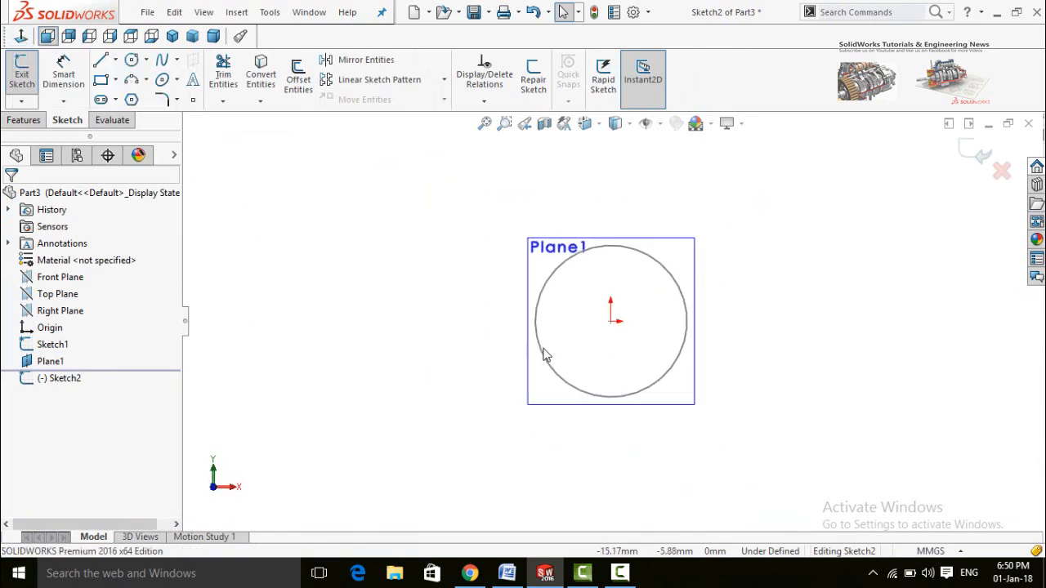
{"action": "left_click", "coordinate": [131, 63]}
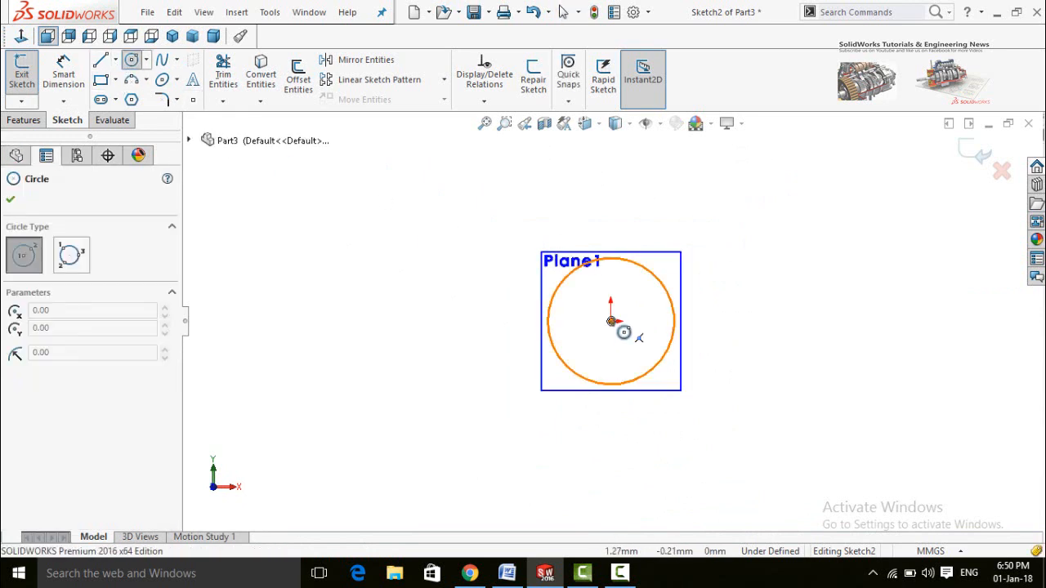
{"action": "left_click", "coordinate": [612, 322]}
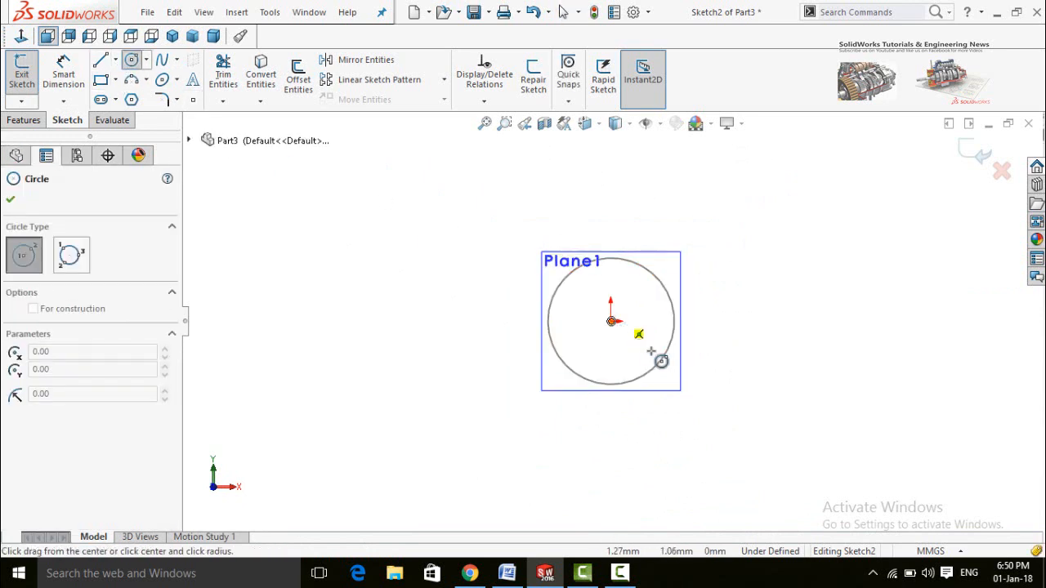
{"action": "left_click", "coordinate": [699, 397]}
Dimension the circle on the offset plane with a diameter of 100 mm
{"action": "right_click_drag", "start_coordinate": [795, 433], "coordinate": [791, 401]}
{"action": "scroll", "coordinate": [750, 379], "scroll_direction": "up", "scroll_amount": 3}
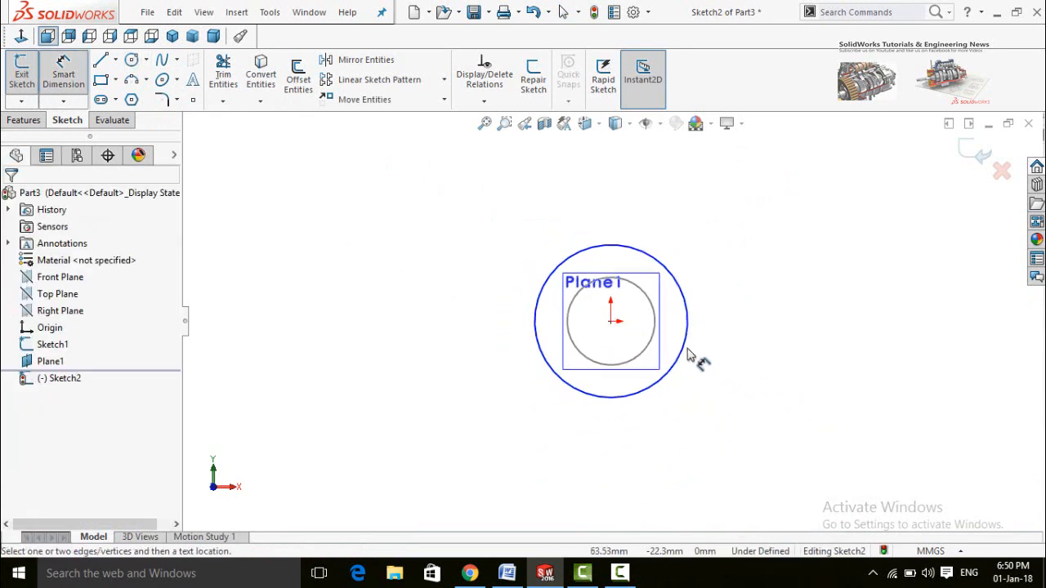
{"action": "key", "text": "Escape"}
{"action": "left_click", "coordinate": [684, 356]}
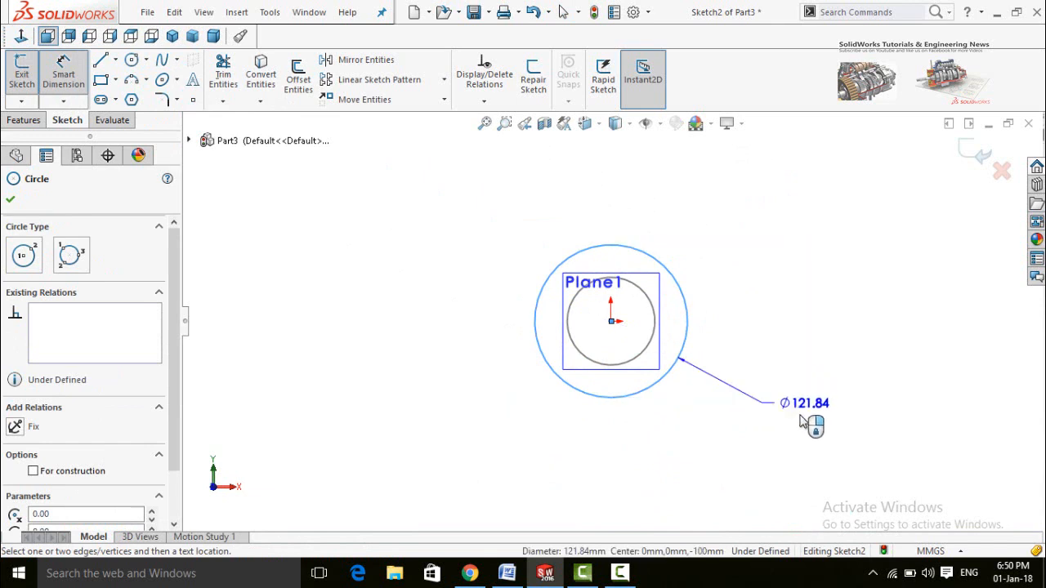
{"action": "left_click", "coordinate": [804, 431]}
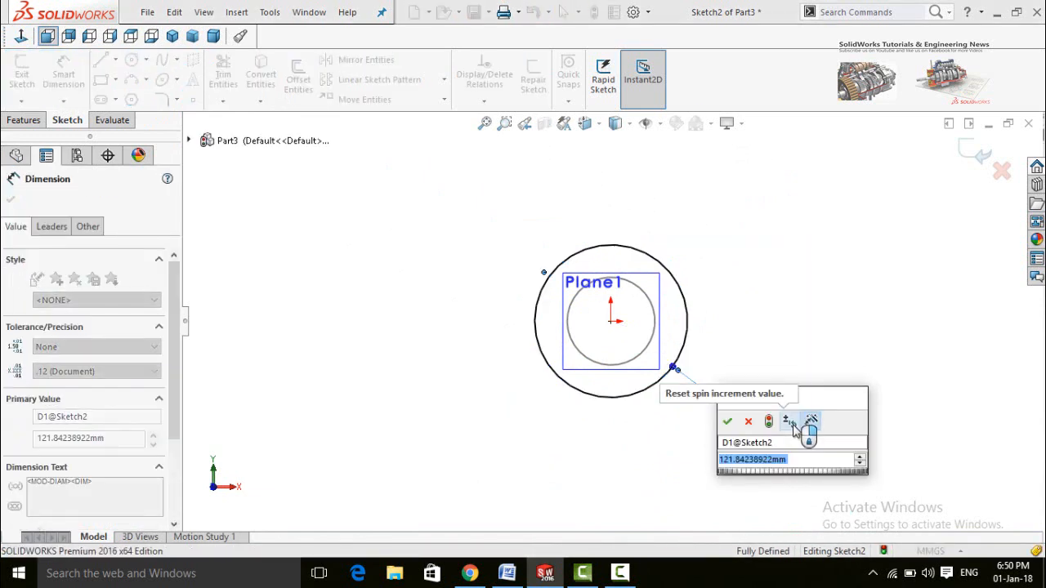
{"action": "type", "text": "100"}
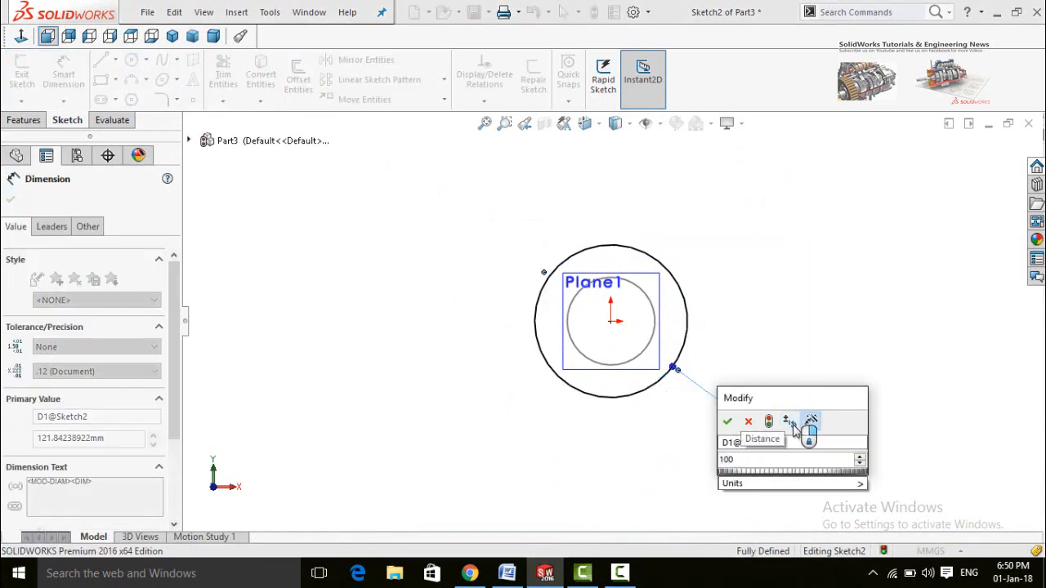
{"action": "key", "text": "Return"}
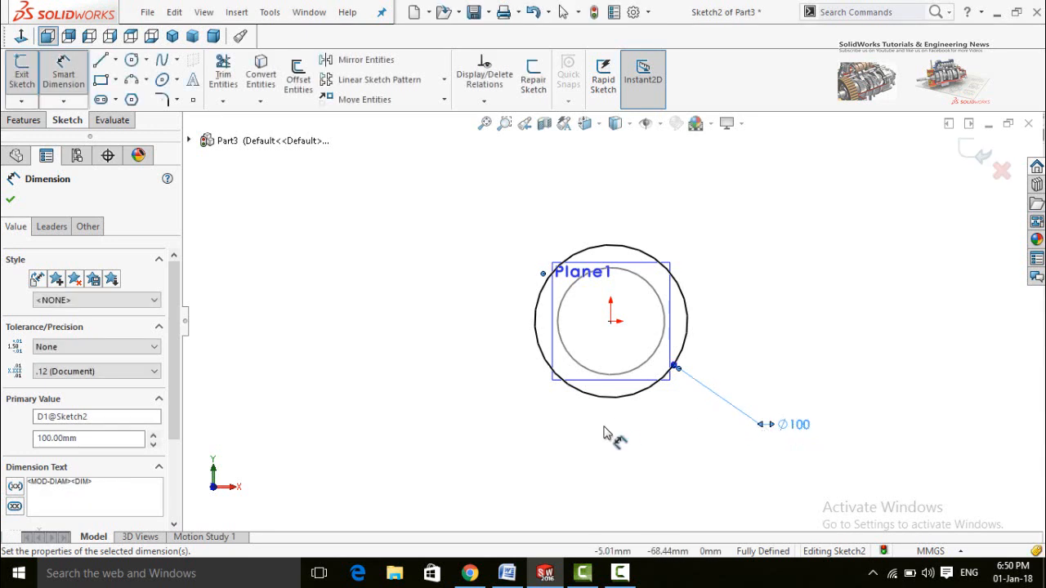
Exit the sketch of the 100 mm circle and hide the offset plane
{"action": "mouse_move", "coordinate": [439, 299]}
{"action": "middle_mouse_down"}
{"action": "mouse_move", "coordinate": [497, 301]}
{"action": "mouse_move", "coordinate": [510, 353]}
{"action": "middle_mouse_up"}
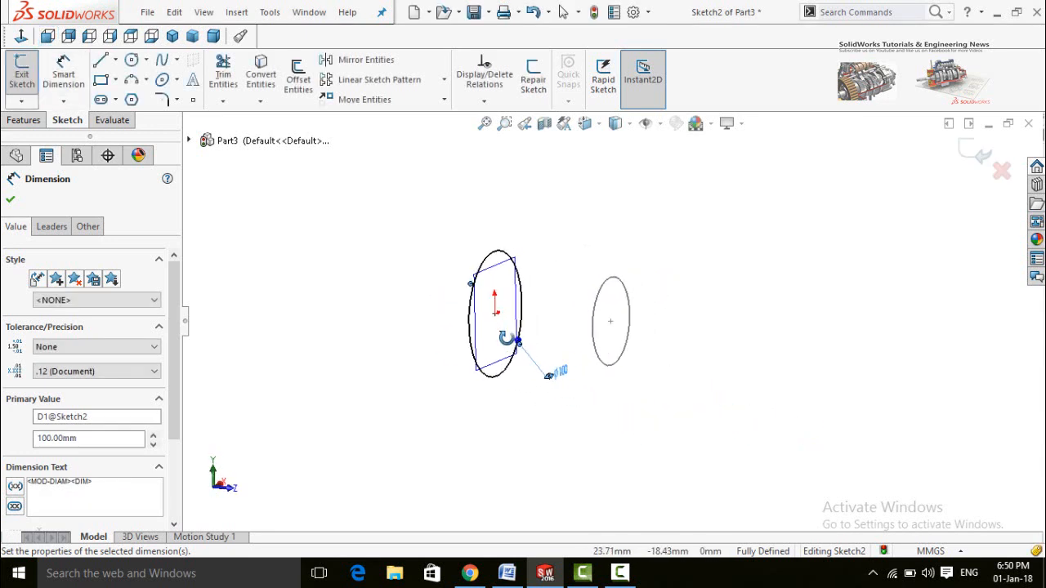
{"action": "key", "text": "Escape"}
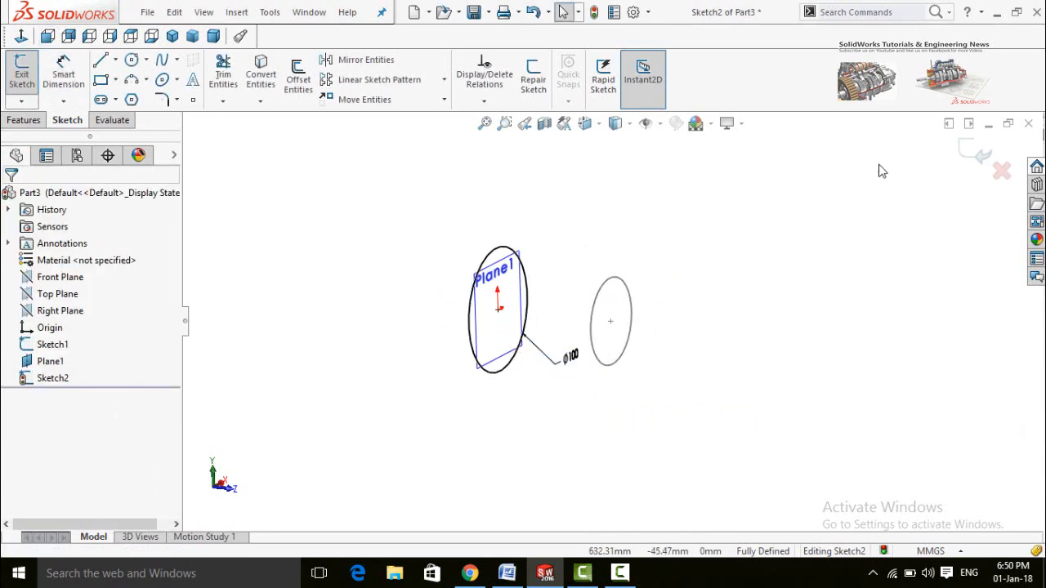
{"action": "left_click", "coordinate": [970, 156]}
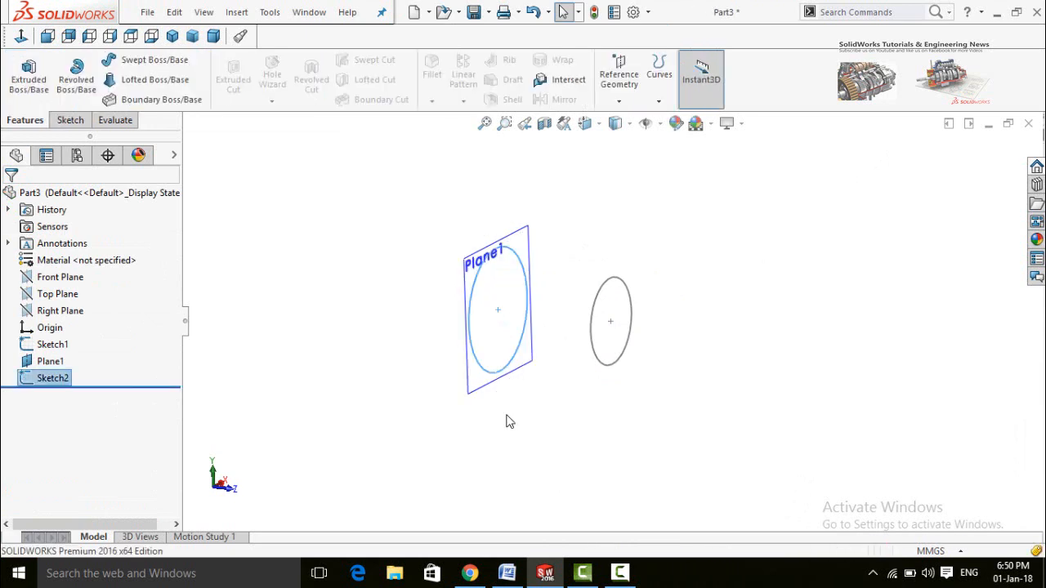
{"action": "left_click", "coordinate": [478, 390]}
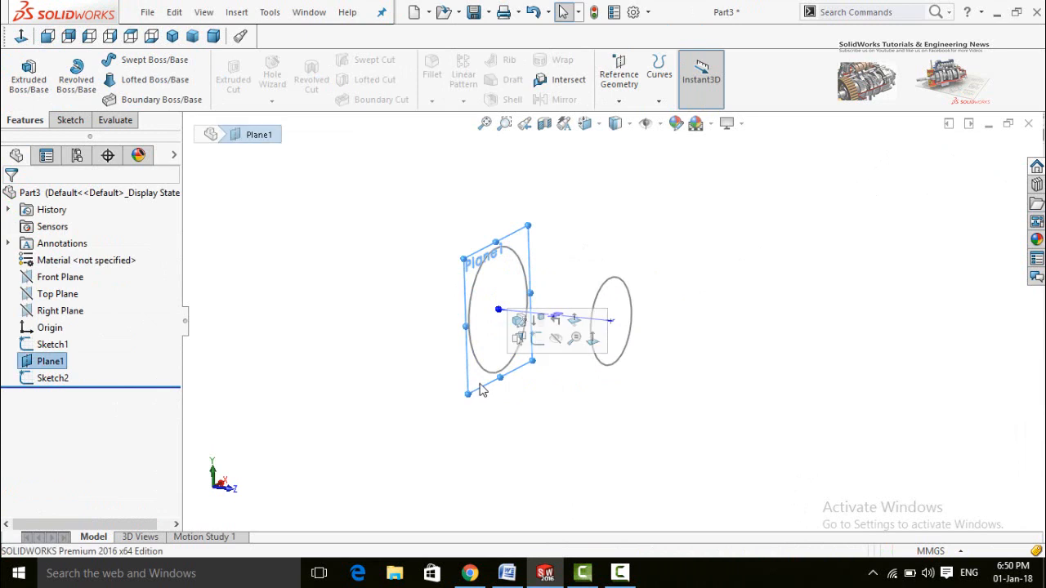
{"action": "left_click", "coordinate": [555, 349]}
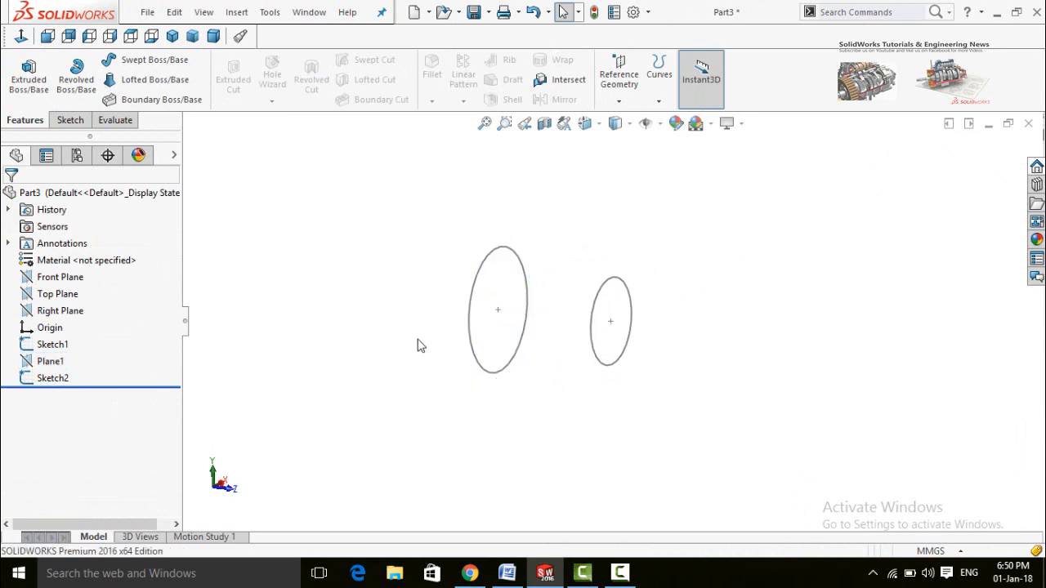
Create a lofted boss from the 70 mm circle on the Front Plane to the 100 mm circle on the offset plane
{"action": "middle_click_drag", "start_coordinate": [445, 304], "coordinate": [420, 290]}
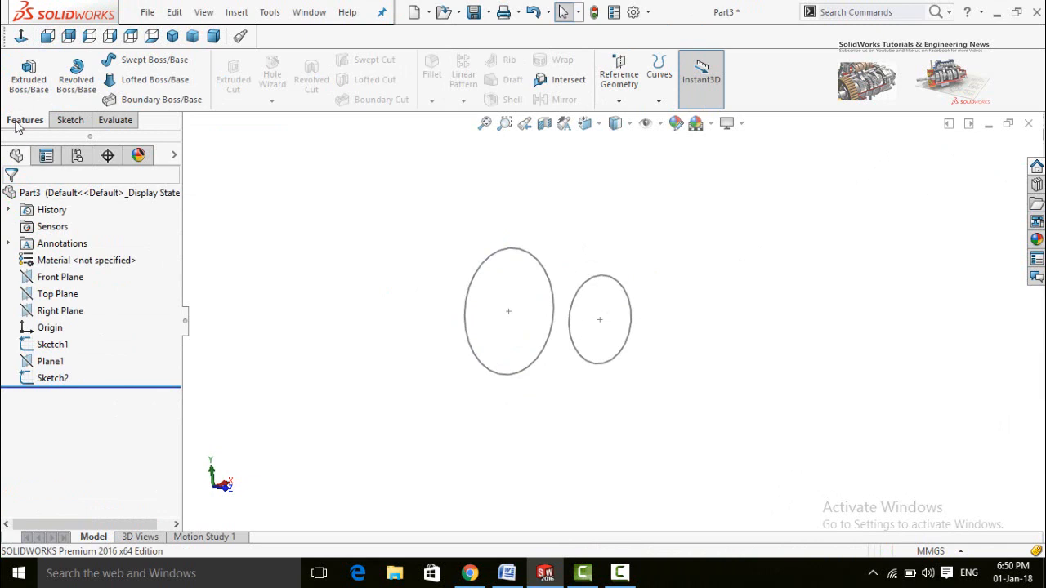
{"action": "left_click", "coordinate": [155, 79]}
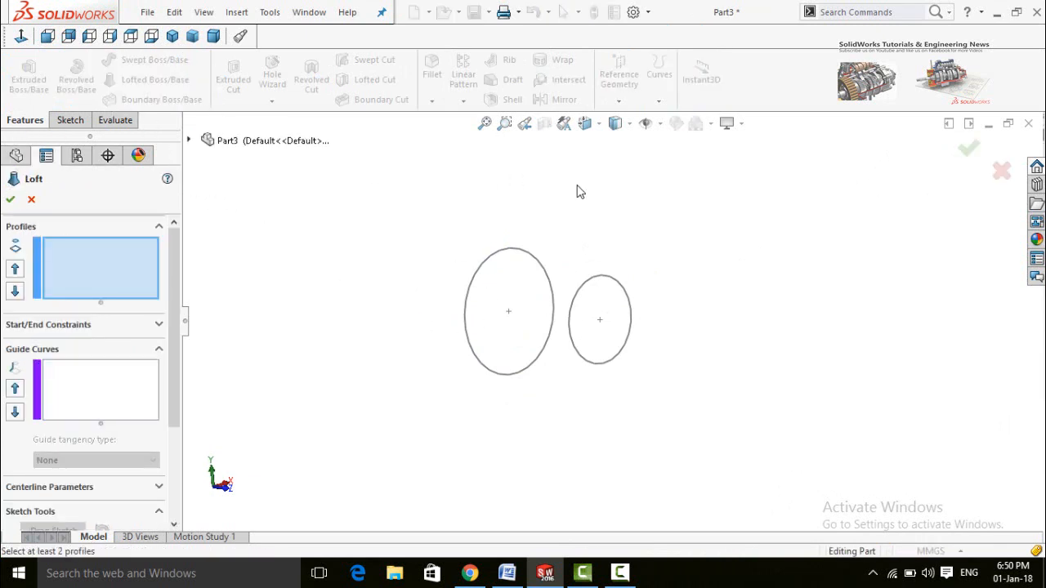
{"action": "left_click", "coordinate": [626, 297]}
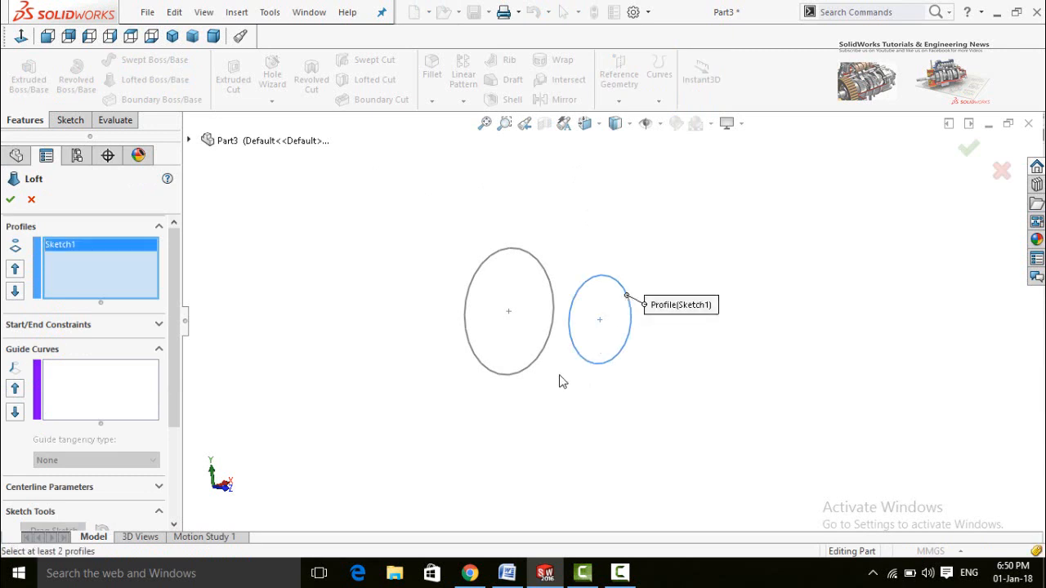
{"action": "left_click", "coordinate": [553, 301]}
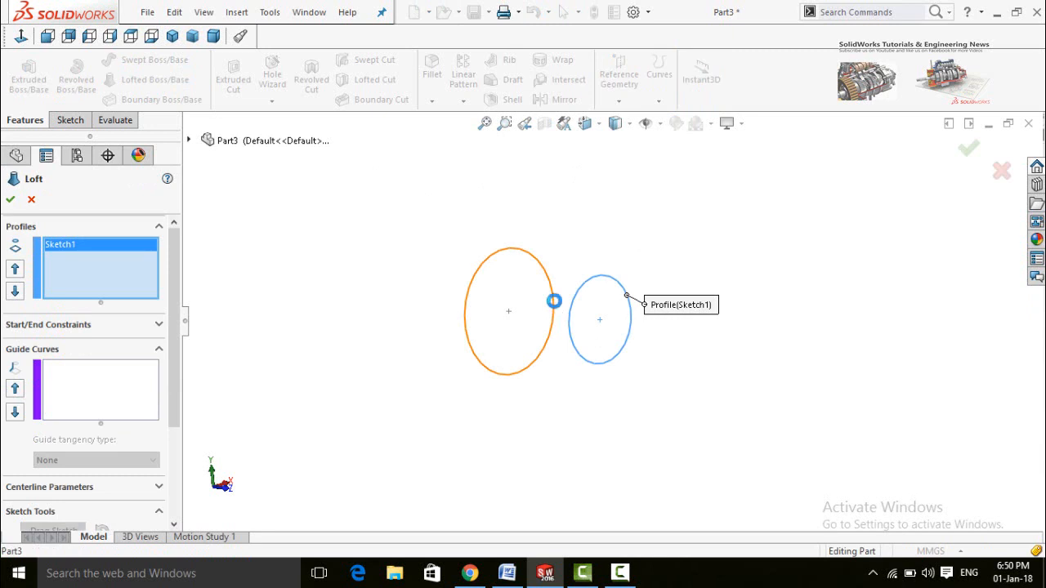
{"action": "middle_click_drag", "start_coordinate": [654, 299], "coordinate": [617, 331]}
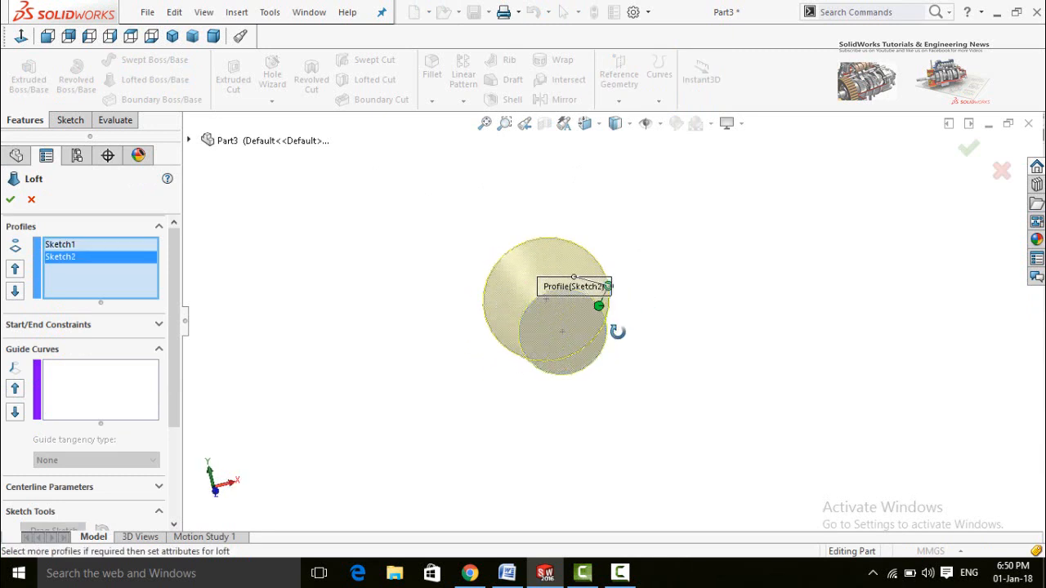
{"action": "left_click", "coordinate": [11, 199]}
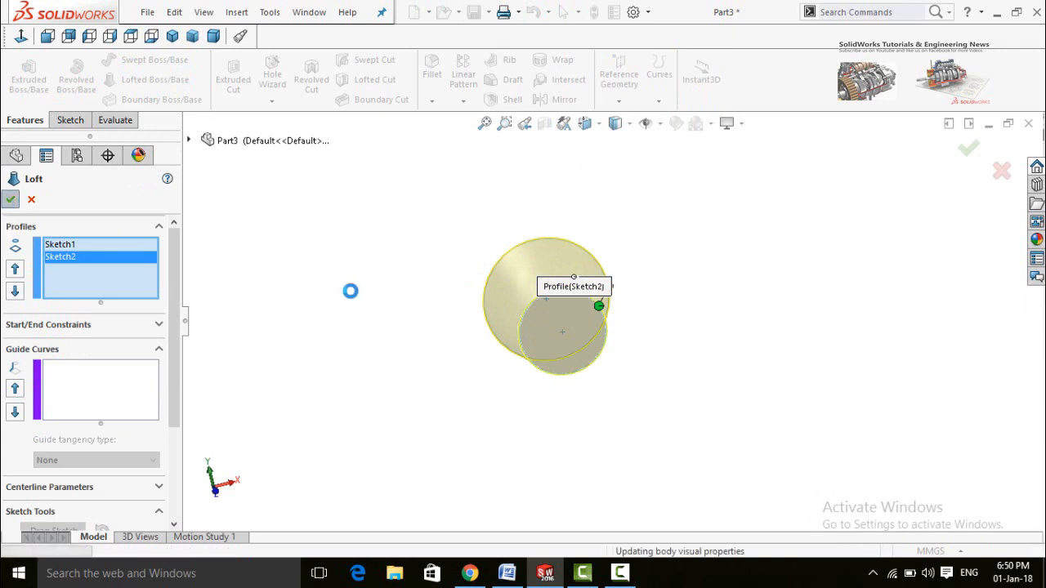
Start a sketch on the loft's smaller end face and convert its circular edge into a sketch circle
{"action": "mouse_move", "coordinate": [388, 299]}
{"action": "middle_mouse_down"}
{"action": "mouse_move", "coordinate": [410, 215]}
{"action": "mouse_move", "coordinate": [512, 221]}
{"action": "mouse_move", "coordinate": [433, 280]}
{"action": "mouse_move", "coordinate": [595, 354]}
{"action": "middle_mouse_up"}
{"action": "left_click", "coordinate": [576, 313]}
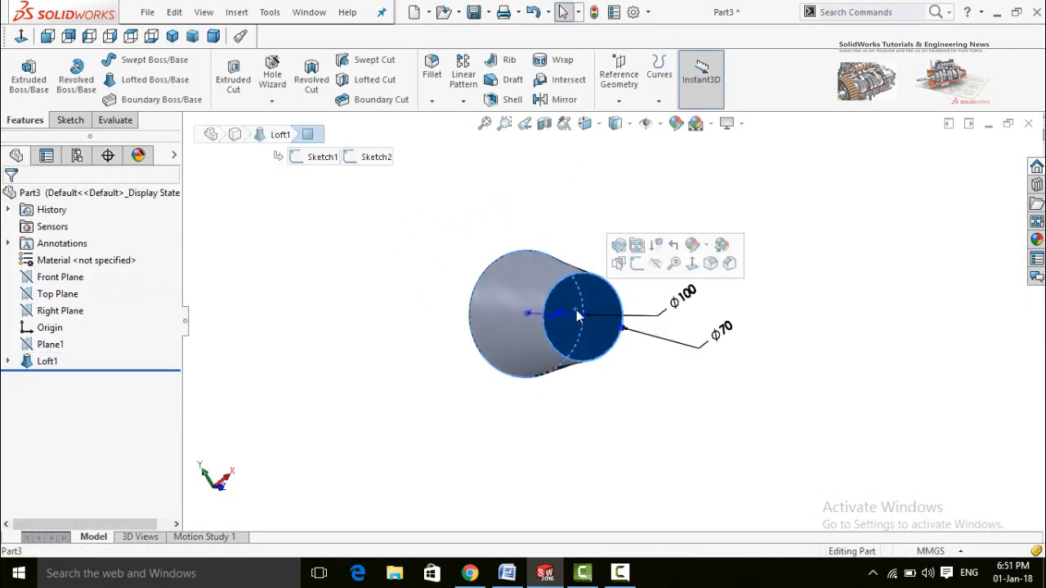
{"action": "left_click", "coordinate": [635, 264]}
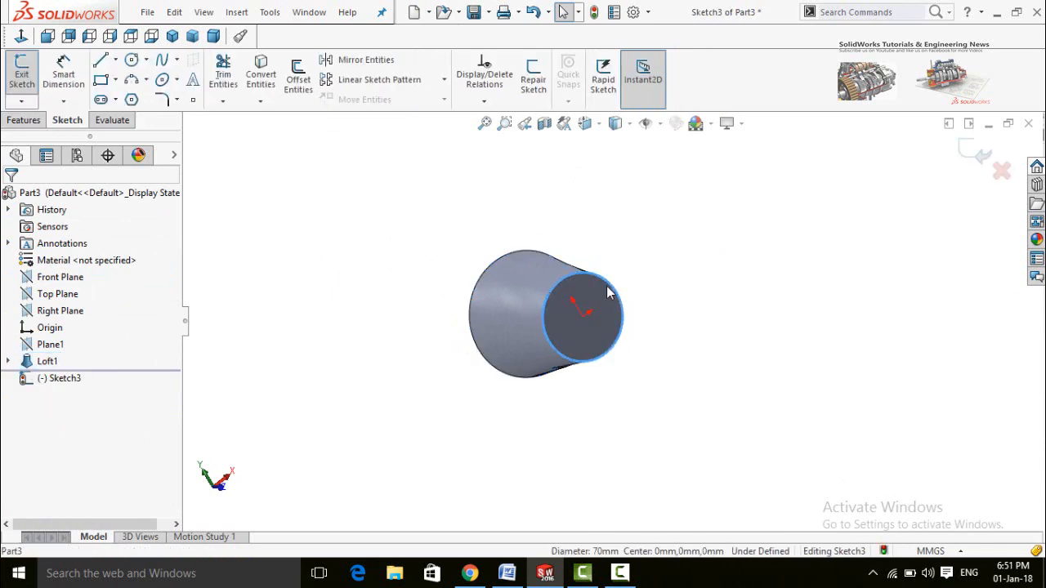
{"action": "left_click", "coordinate": [260, 67]}
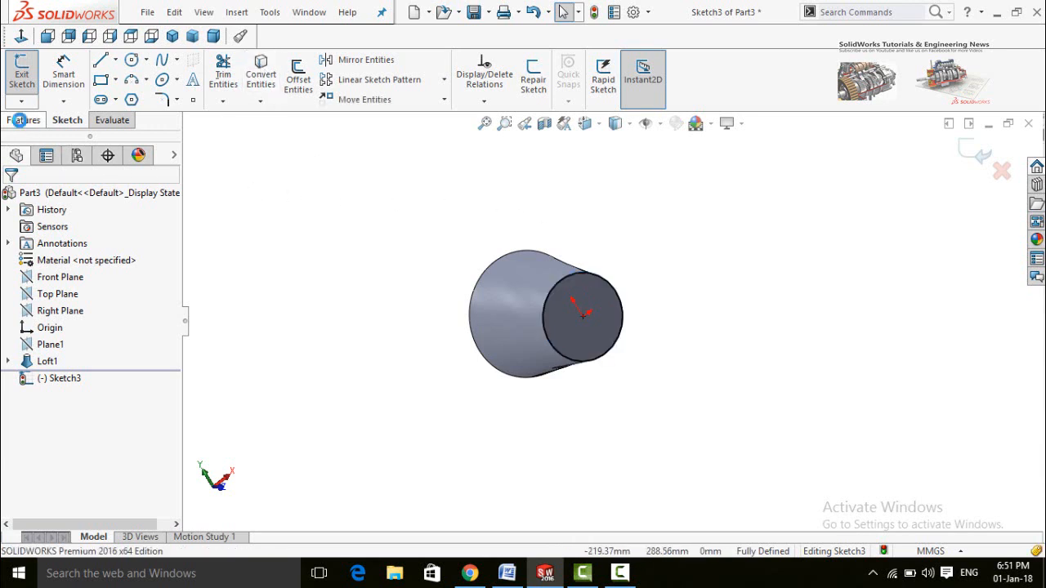
Start a Helix and Spiral curve from the converted circle and define it with variable pitch
{"action": "left_click", "coordinate": [23, 120]}
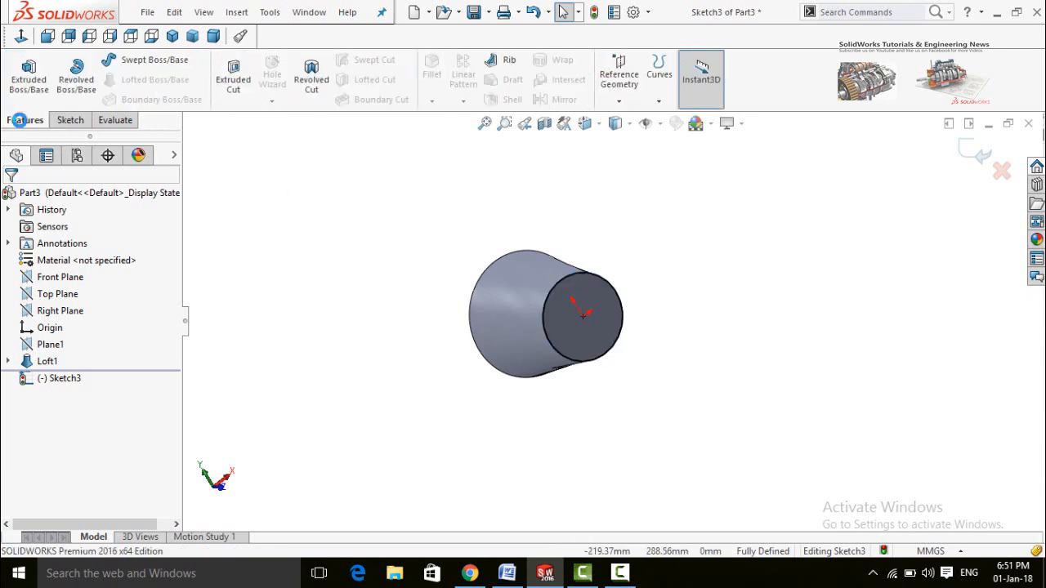
{"action": "left_click", "coordinate": [663, 77]}
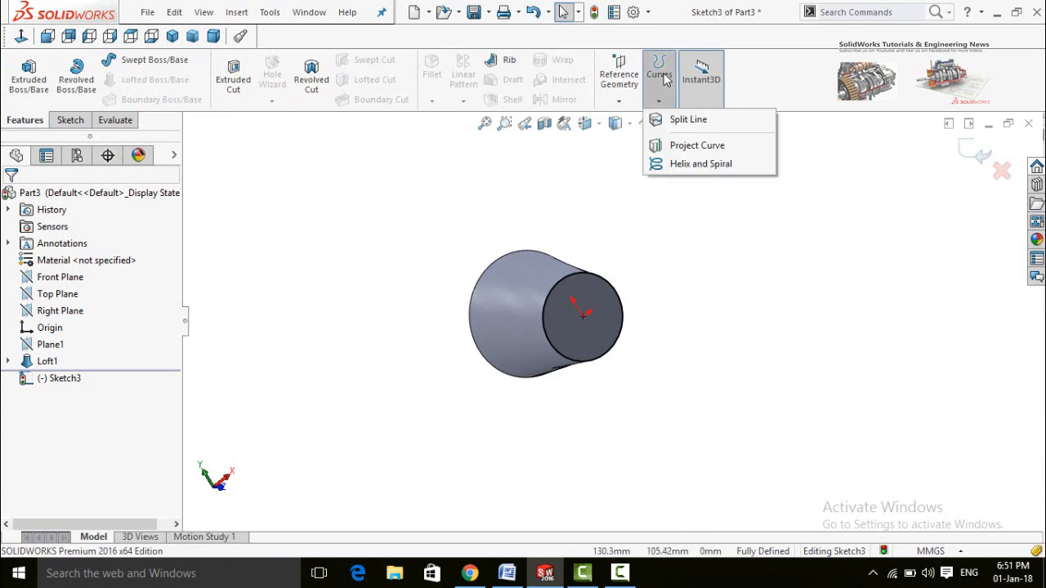
{"action": "left_click", "coordinate": [687, 164]}
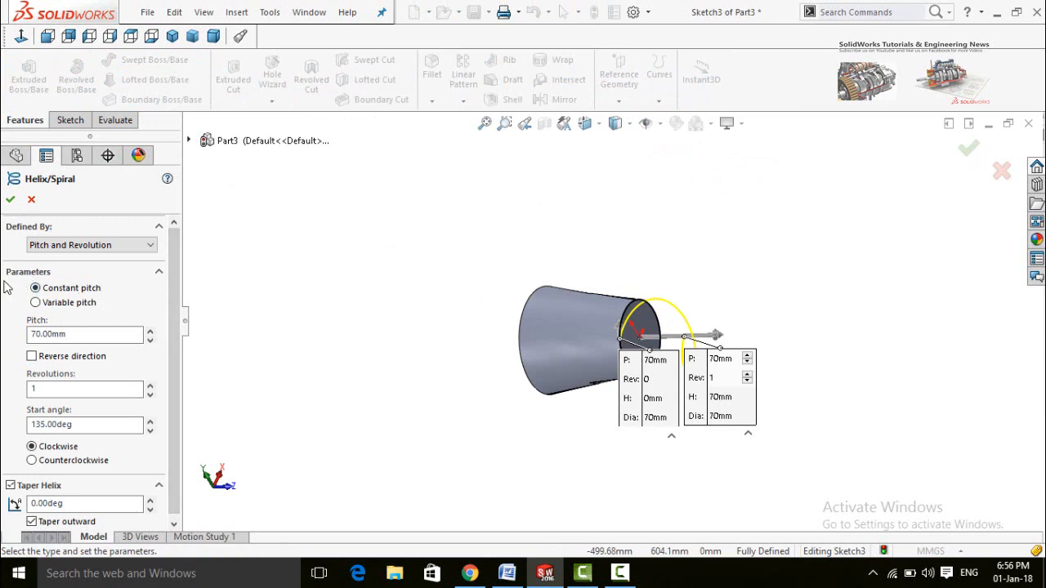
{"action": "left_click", "coordinate": [63, 304]}
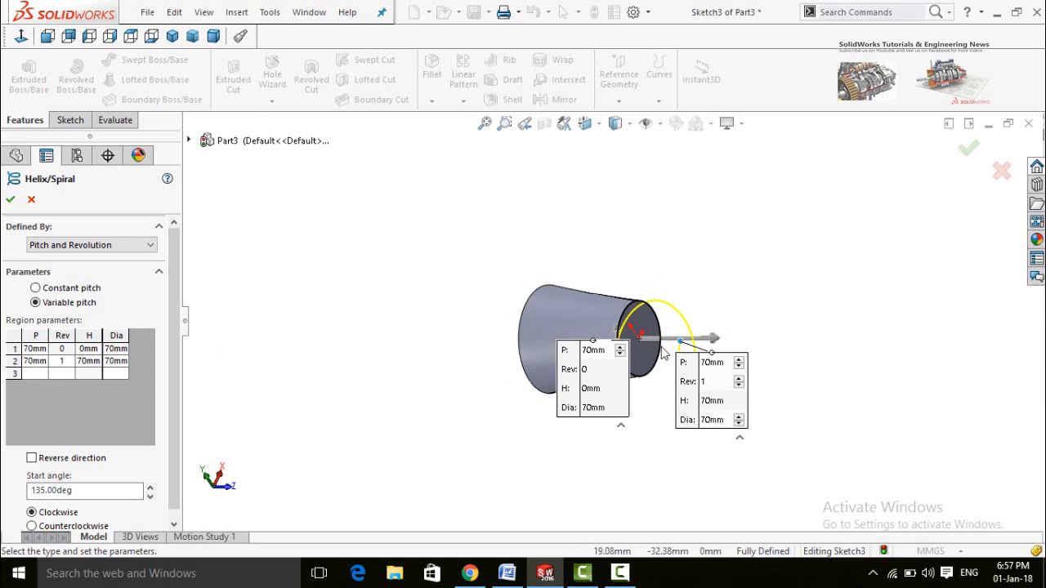
Set the helix pitch to 5 mm in both the first and second rows of the region parameters
{"action": "left_click", "coordinate": [28, 349]}
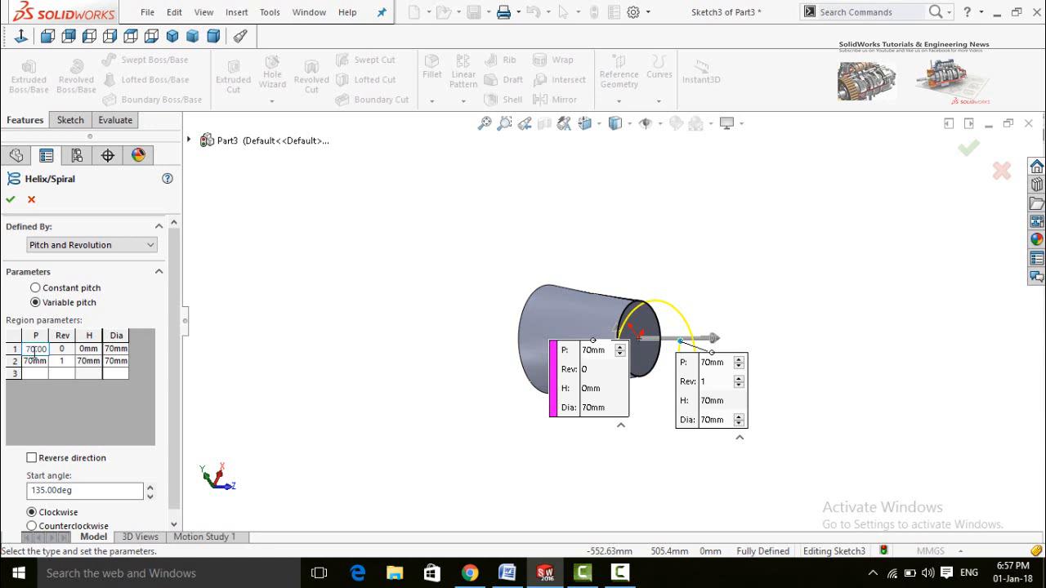
{"action": "type", "text": "5"}
{"action": "key", "text": "Return"}
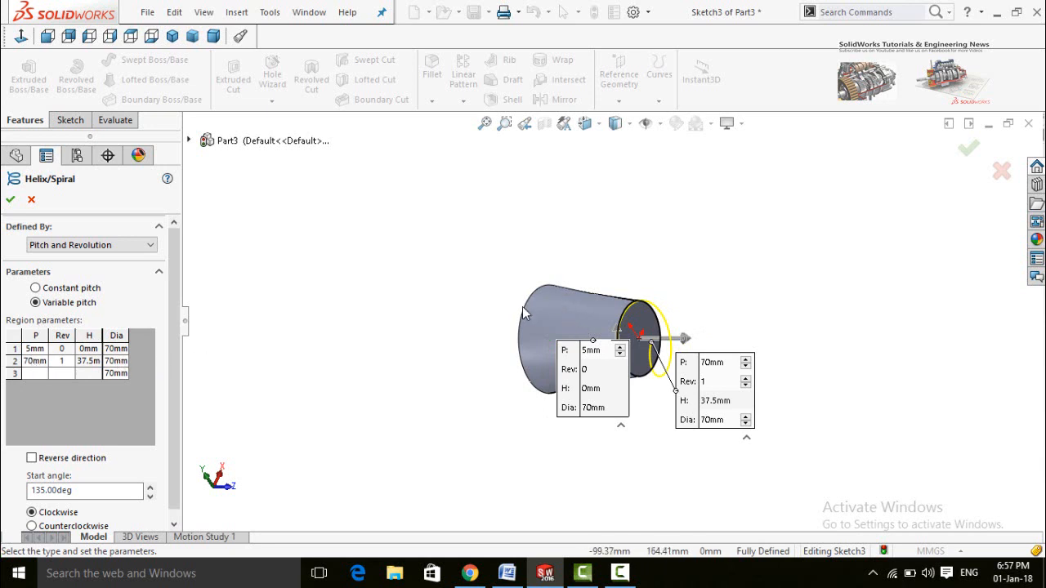
{"action": "left_click", "coordinate": [34, 363]}
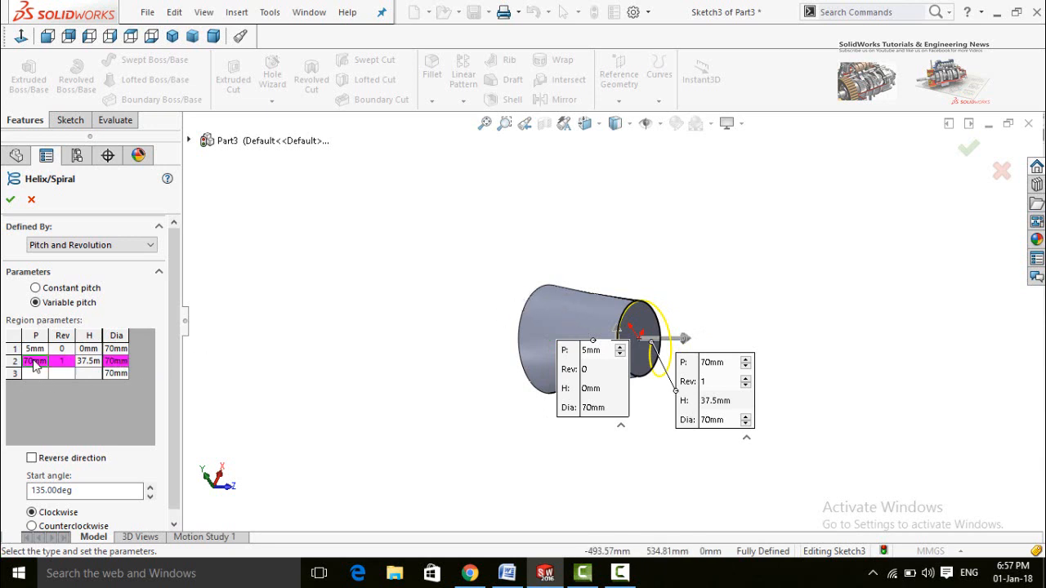
{"action": "left_click", "coordinate": [35, 361]}
{"action": "type", "text": "5"}
{"action": "key", "text": "Return"}
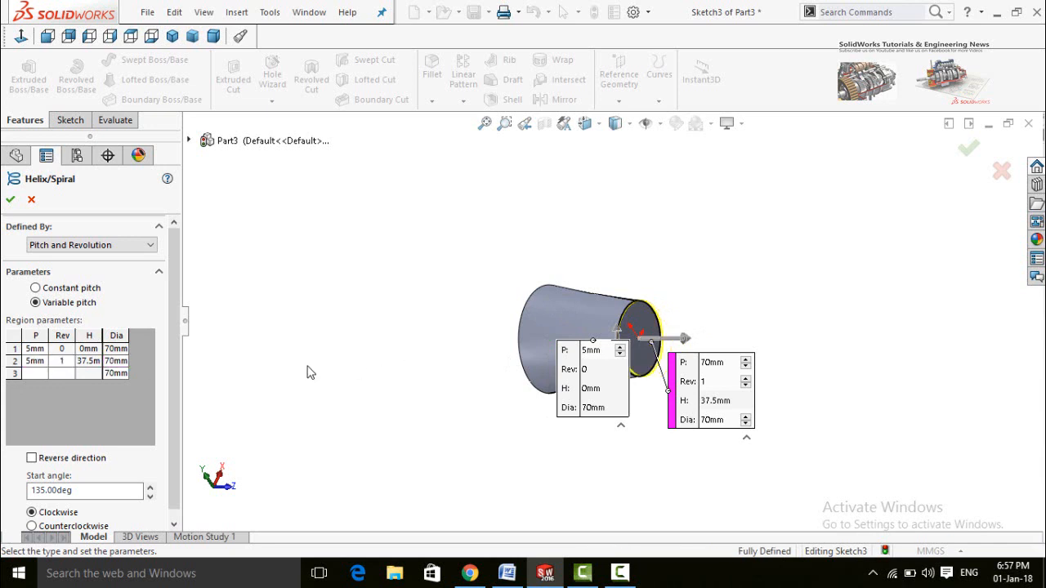
Set the second helix region row to 20 revolutions and a diameter of 100 mm
{"action": "left_click", "coordinate": [60, 361]}
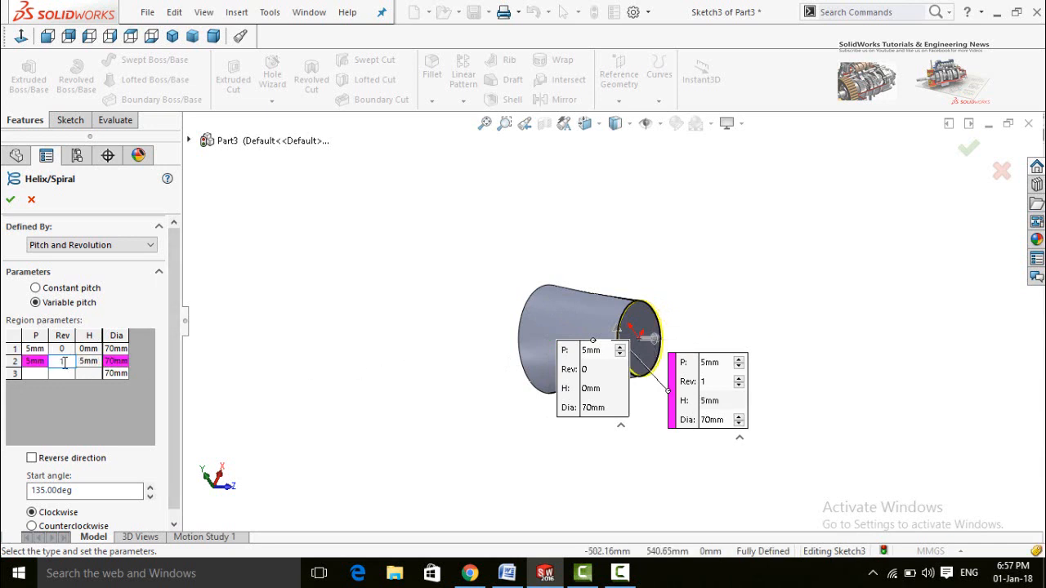
{"action": "type", "text": "20"}
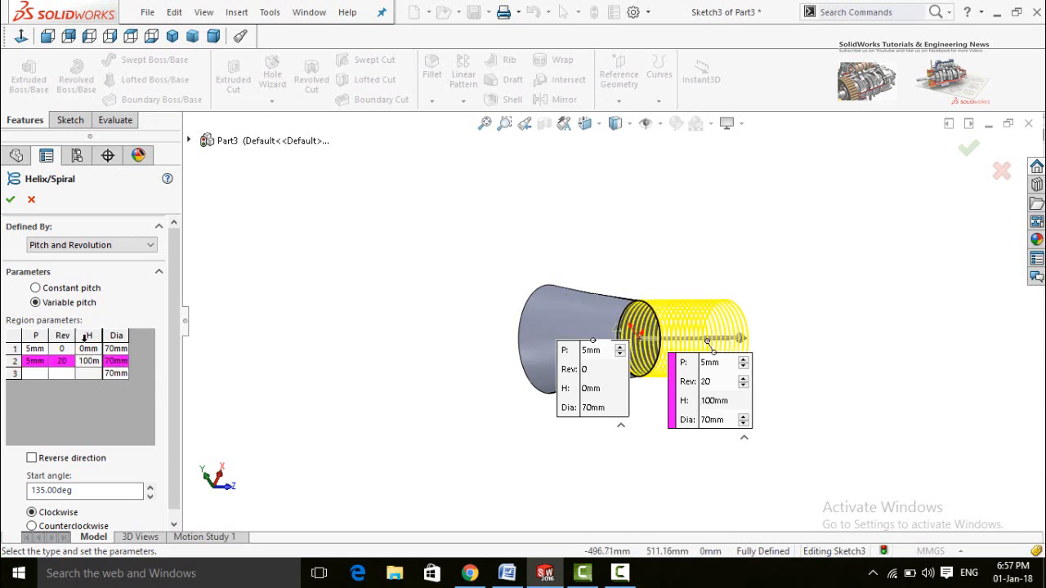
{"action": "left_click", "coordinate": [87, 361]}
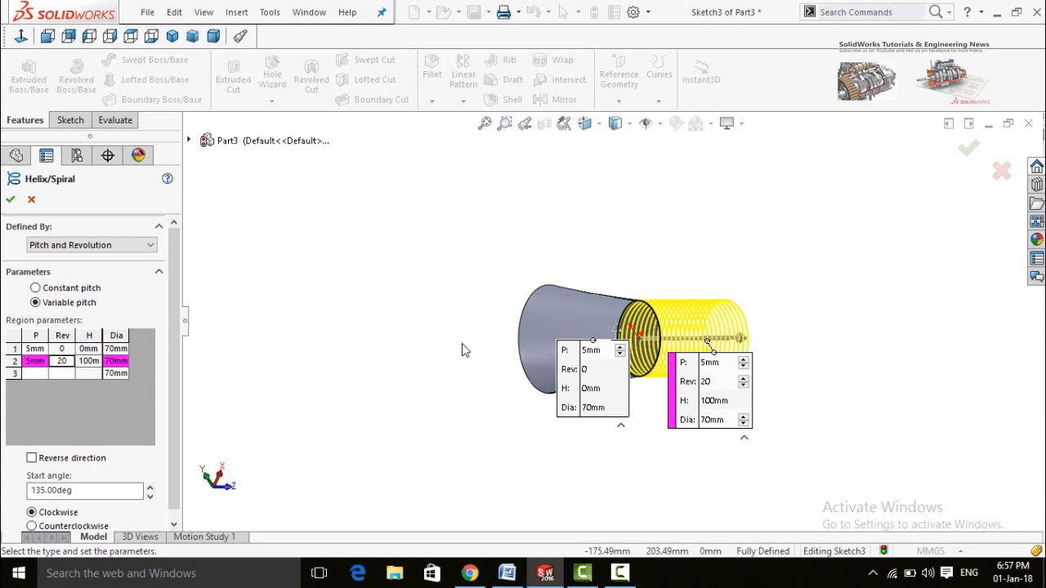
{"action": "left_click", "coordinate": [117, 362]}
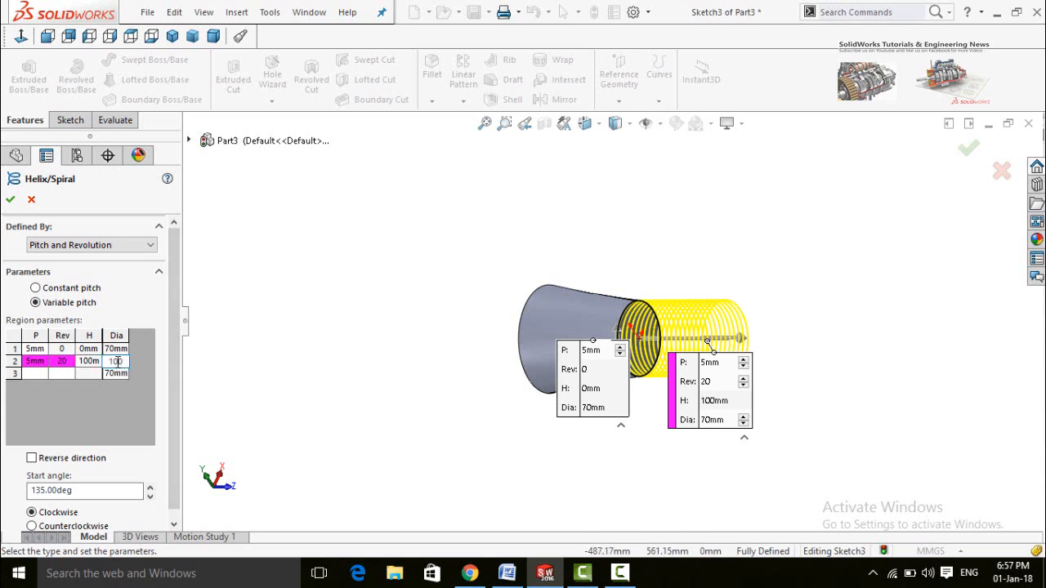
{"action": "left_click", "coordinate": [280, 342]}
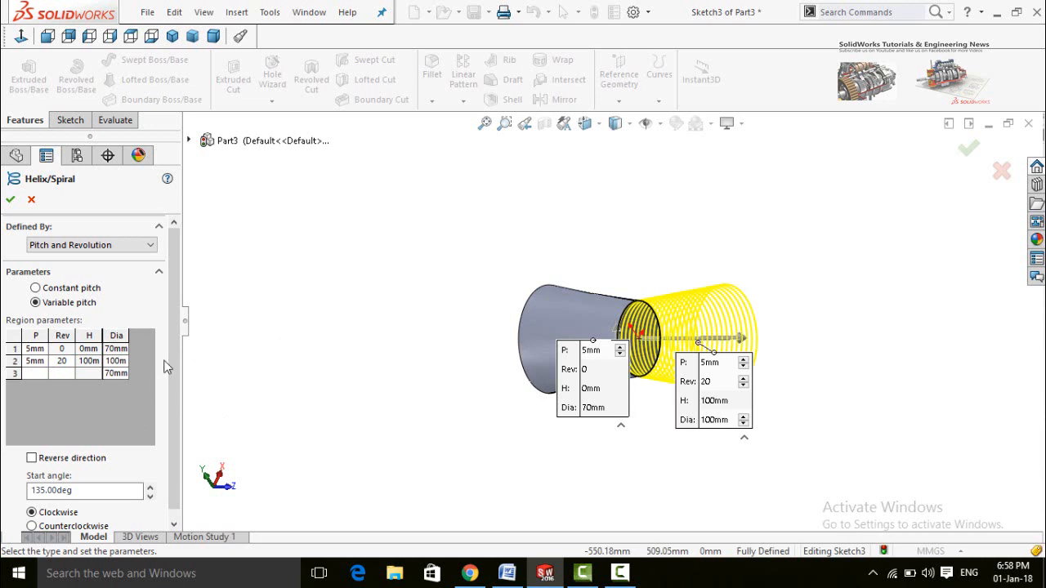
Reverse the helix direction so the coils run along the lofted body towards its larger end
{"action": "scroll", "coordinate": [163, 368], "scroll_direction": "down", "scroll_amount": 1}
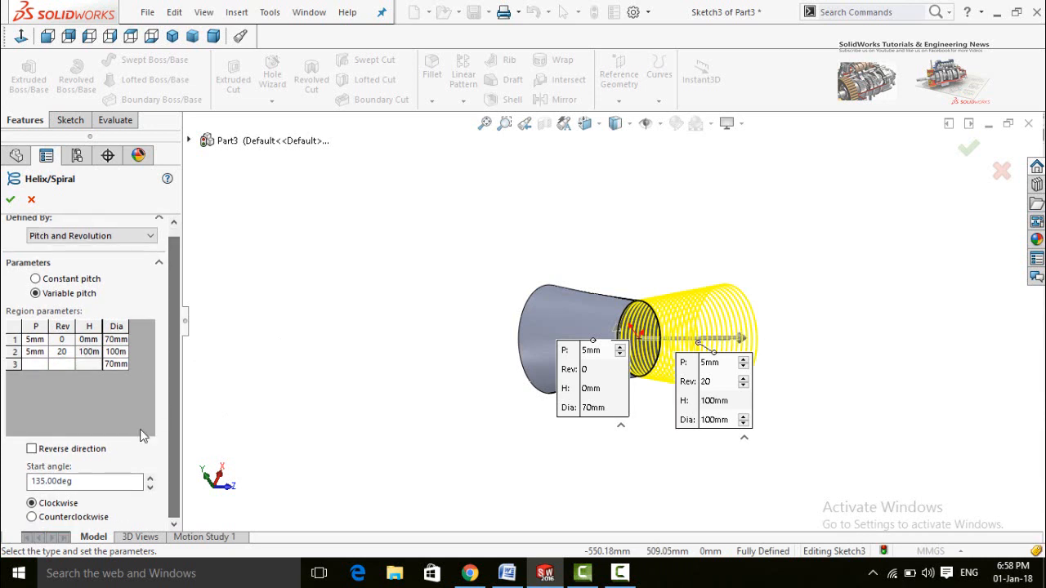
{"action": "left_click", "coordinate": [31, 449]}
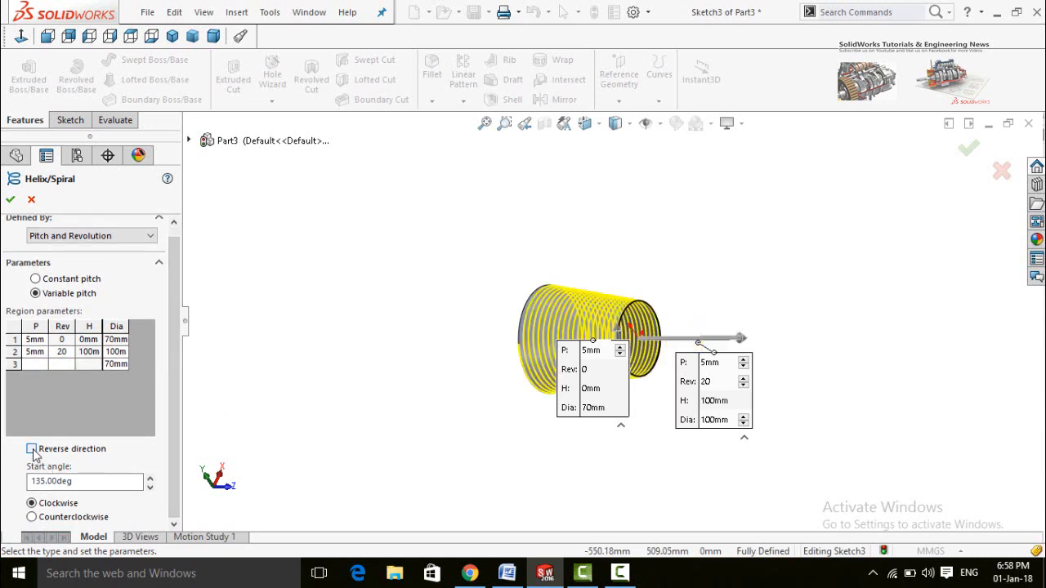
{"action": "mouse_move", "coordinate": [411, 303]}
{"action": "middle_mouse_down"}
{"action": "mouse_move", "coordinate": [450, 303]}
{"action": "mouse_move", "coordinate": [425, 304]}
{"action": "middle_mouse_up"}
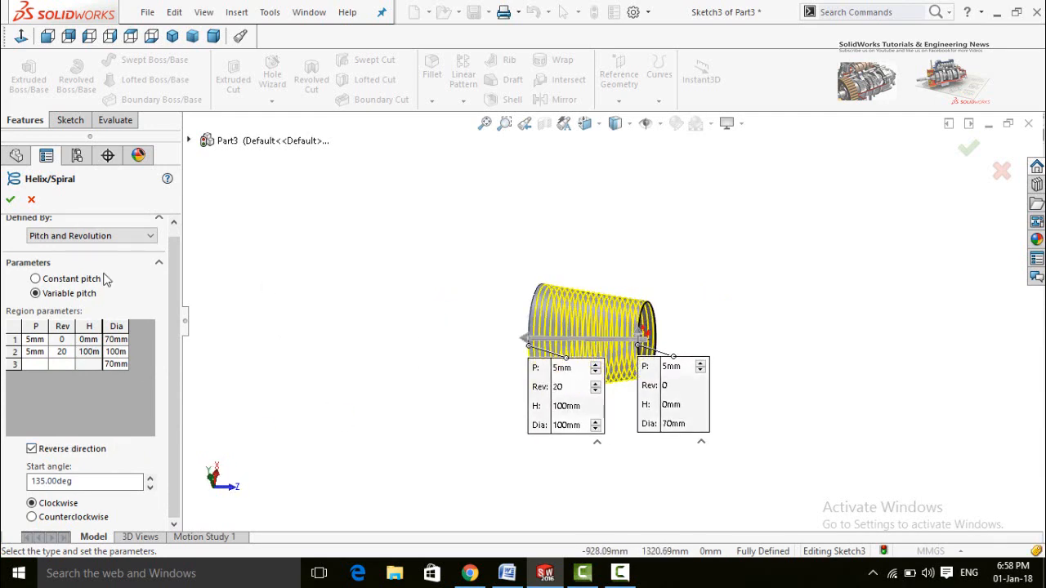
Accept the variable-pitch helix definition to create the tapered coil around the lofted body
{"action": "left_click", "coordinate": [10, 201]}
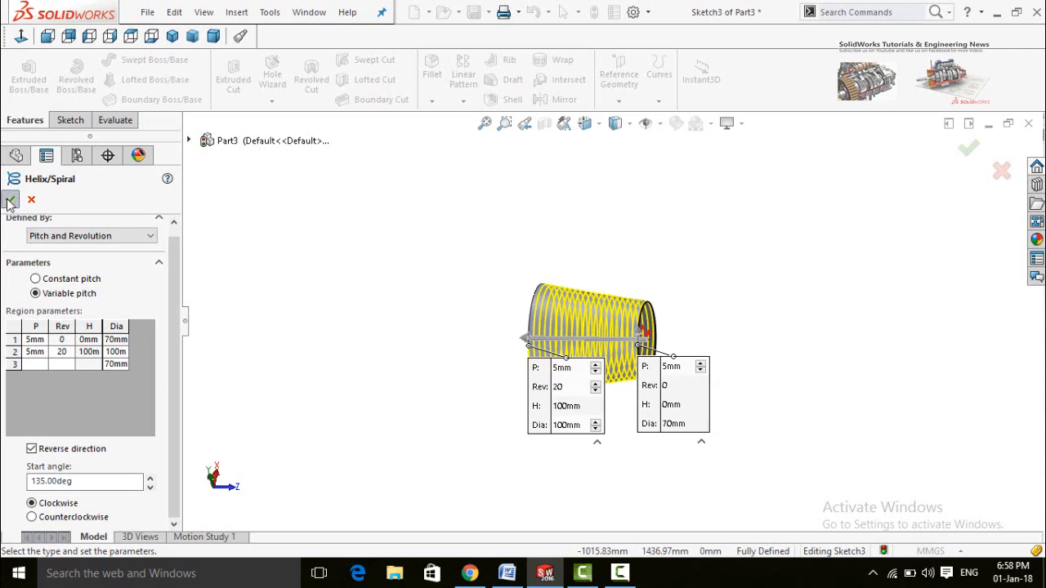
{"action": "left_click", "coordinate": [462, 276]}
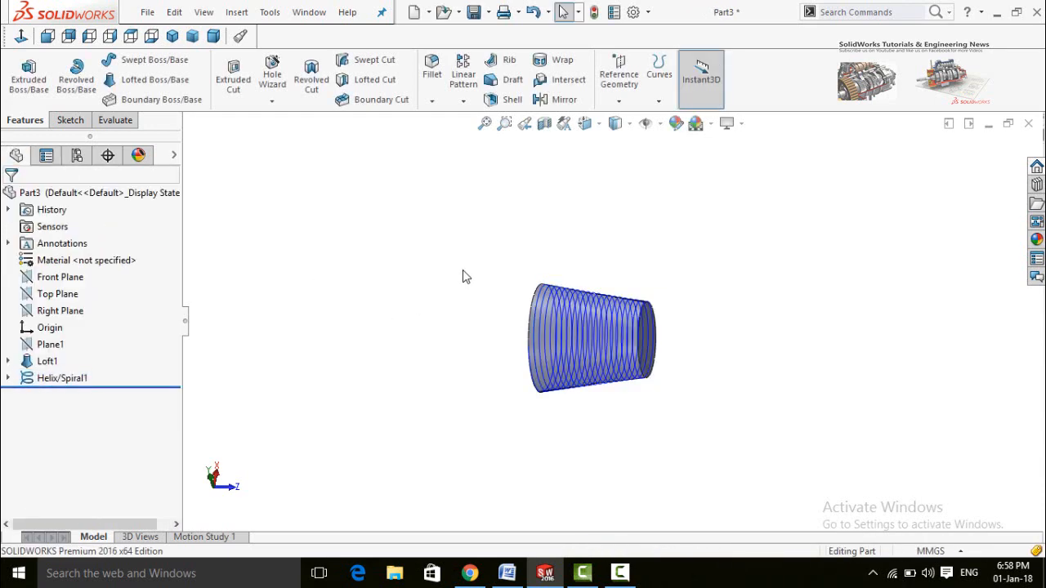
{"action": "scroll", "coordinate": [658, 353], "scroll_direction": "down", "scroll_amount": 5}
{"action": "scroll", "coordinate": [676, 327], "scroll_direction": "down", "scroll_amount": 3}
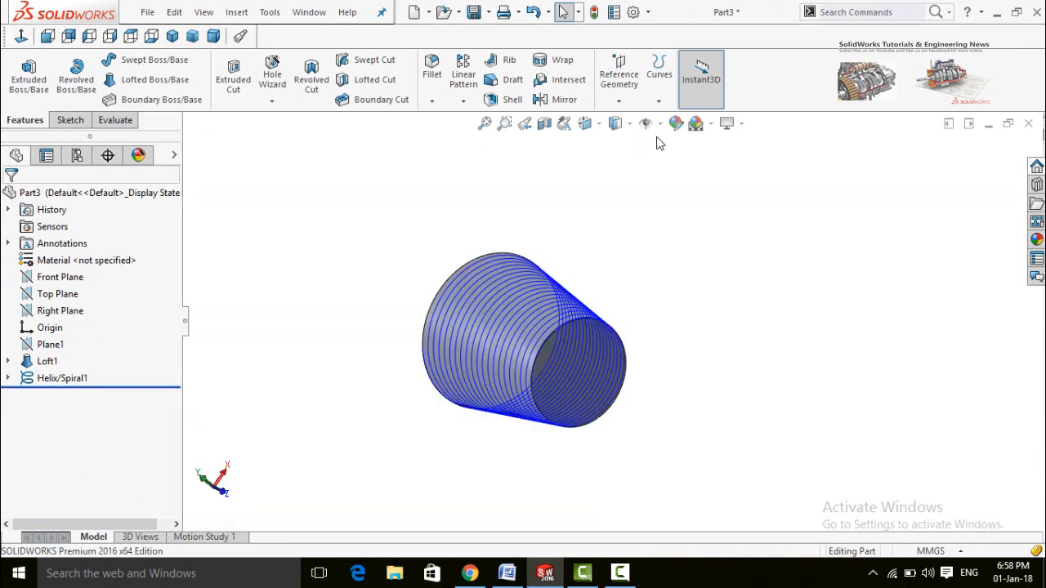
Start a reference plane and use the helix curve as its first reference, perpendicular to the curve
{"action": "left_click", "coordinate": [621, 91]}
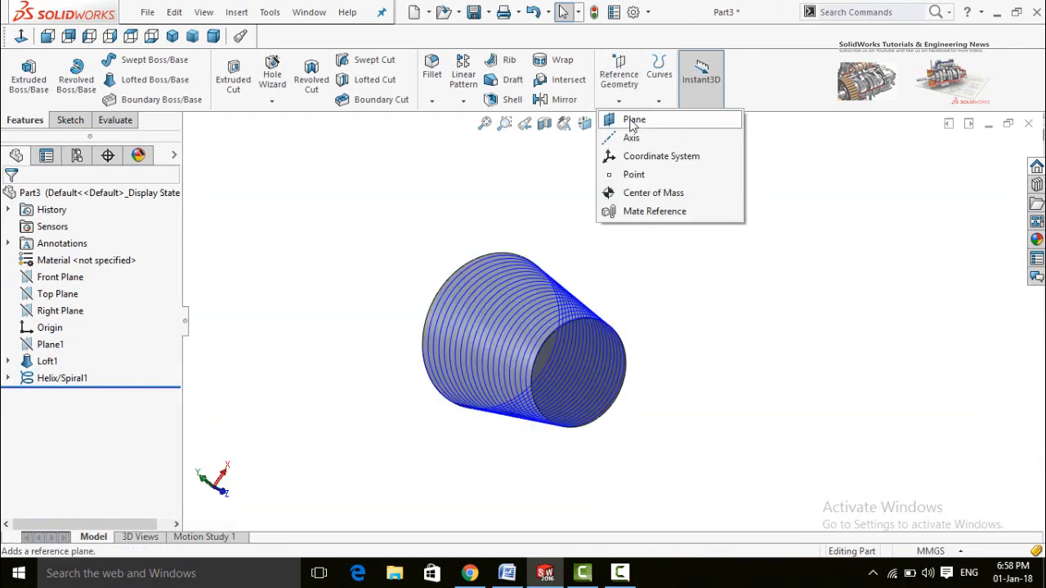
{"action": "left_click", "coordinate": [635, 121]}
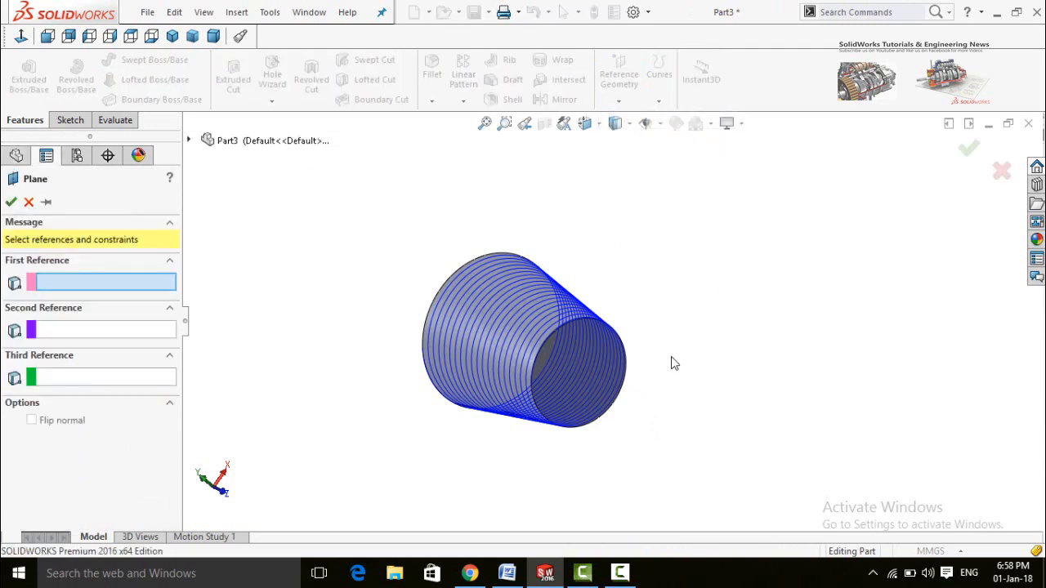
{"action": "middle_click_drag", "start_coordinate": [671, 363], "coordinate": [635, 392]}
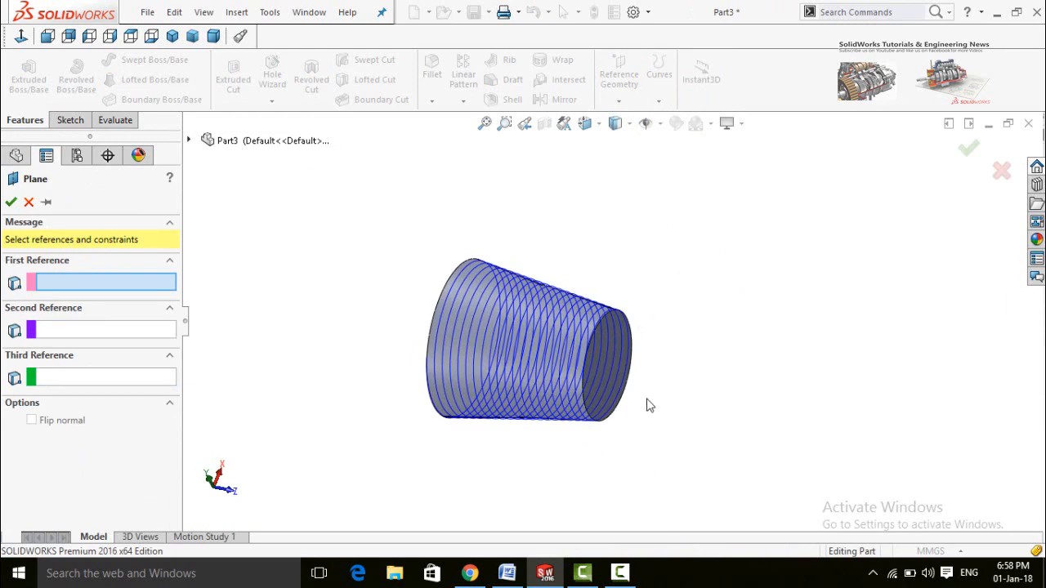
{"action": "scroll", "coordinate": [648, 406], "scroll_direction": "down", "scroll_amount": 4}
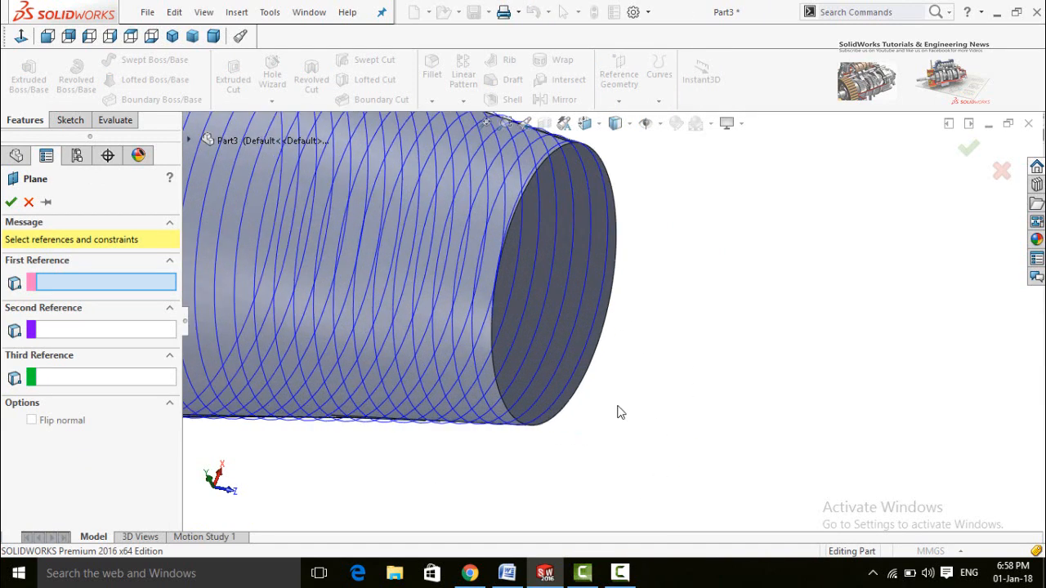
{"action": "left_click", "coordinate": [546, 418]}
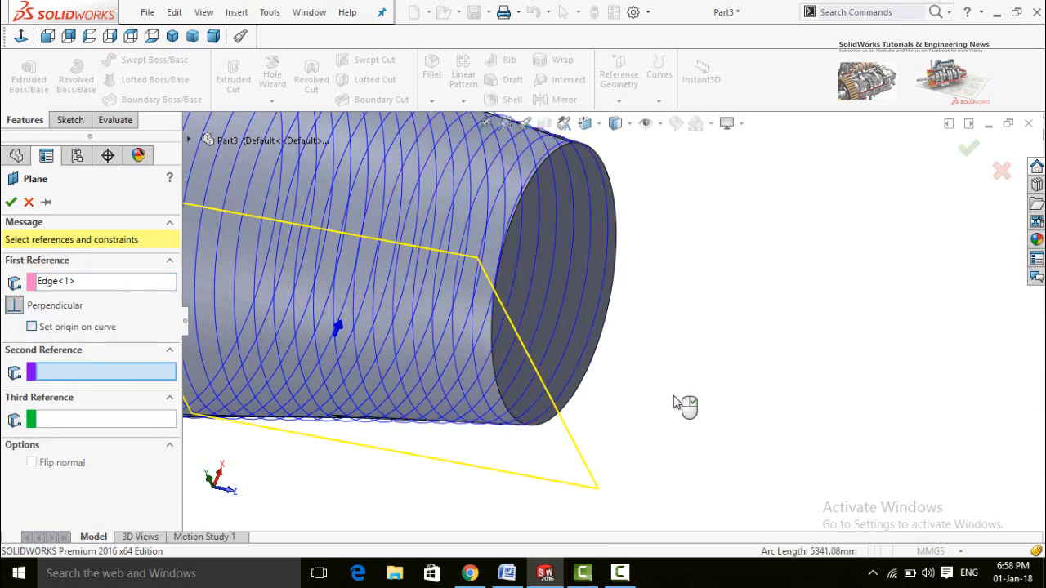
Add the helix's endpoint at the smaller end as the coincident second reference and create the plane
{"action": "scroll", "coordinate": [686, 384], "scroll_direction": "up", "scroll_amount": 3}
{"action": "middle_click_drag", "start_coordinate": [688, 358], "coordinate": [672, 448]}
{"action": "scroll", "coordinate": [604, 347], "scroll_direction": "down", "scroll_amount": 5}
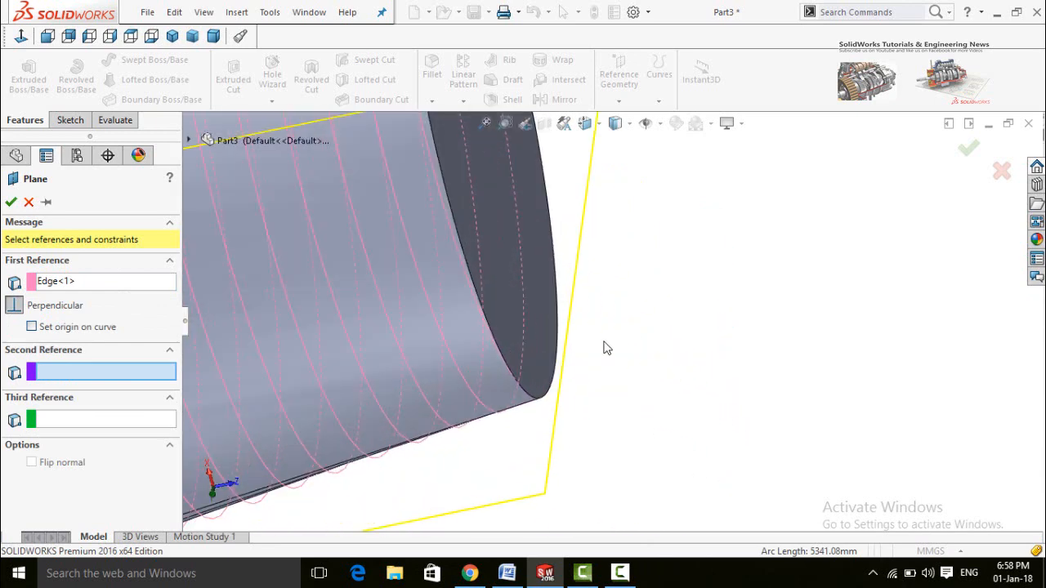
{"action": "middle_click_drag", "start_coordinate": [594, 337], "coordinate": [592, 205]}
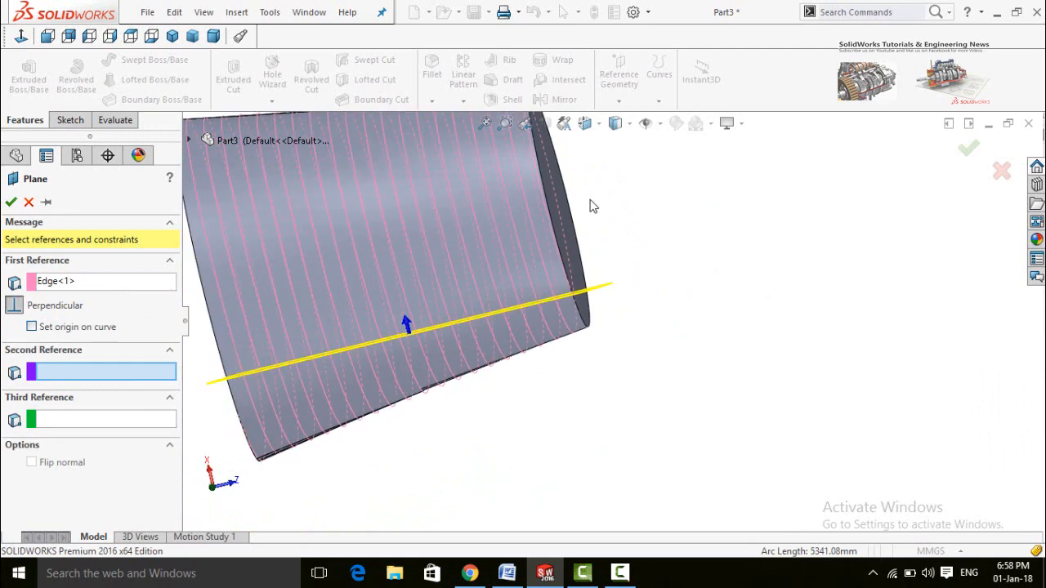
{"action": "scroll", "coordinate": [588, 210], "scroll_direction": "up", "scroll_amount": 2}
{"action": "scroll", "coordinate": [588, 212], "scroll_direction": "down", "scroll_amount": 3}
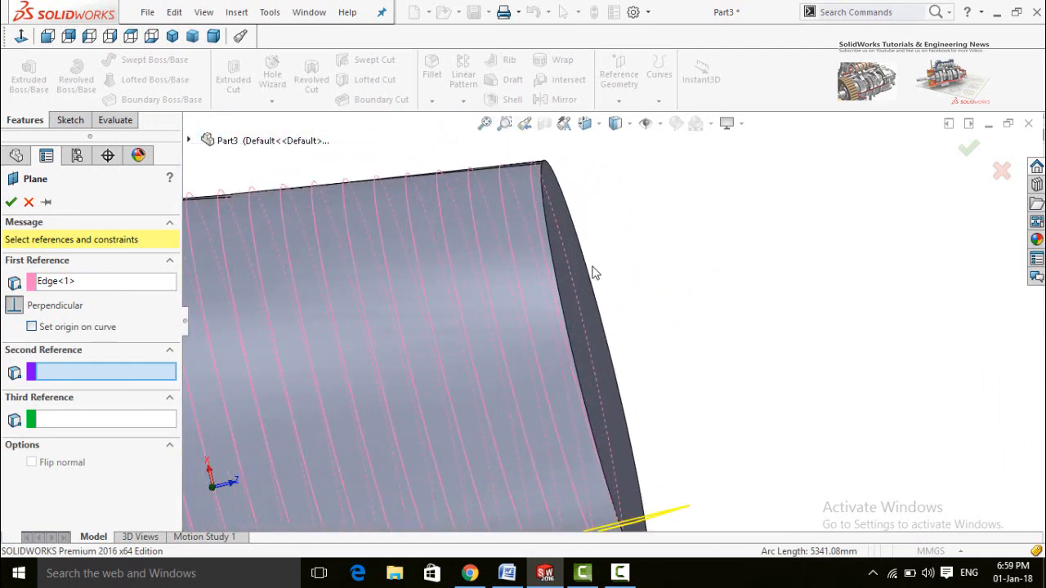
{"action": "middle_click_drag", "start_coordinate": [594, 273], "coordinate": [630, 299]}
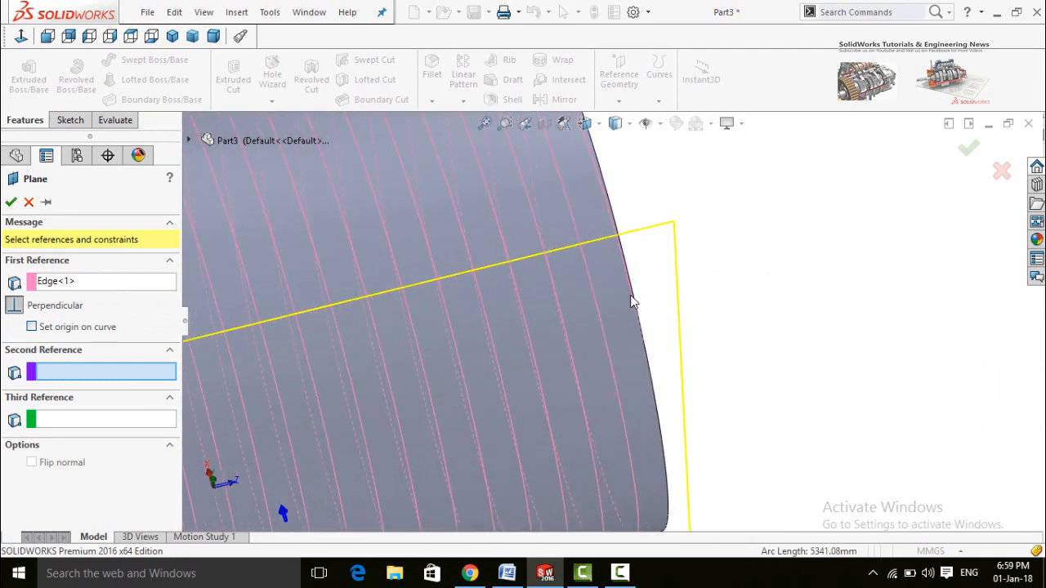
{"action": "scroll", "coordinate": [630, 302], "scroll_direction": "down", "scroll_amount": 5}
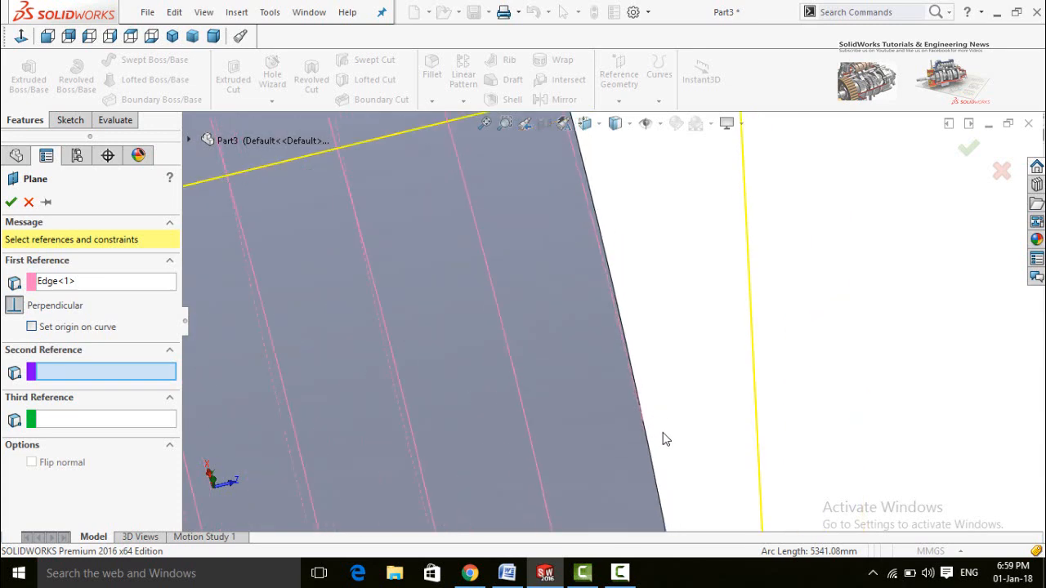
{"action": "left_click", "coordinate": [632, 406]}
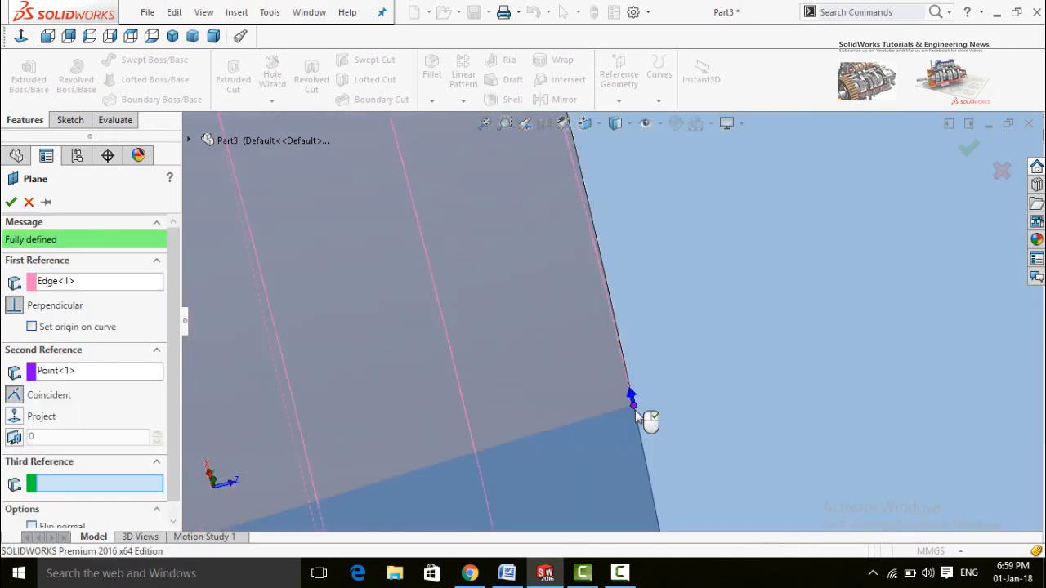
{"action": "scroll", "coordinate": [662, 407], "scroll_direction": "up", "scroll_amount": 6}
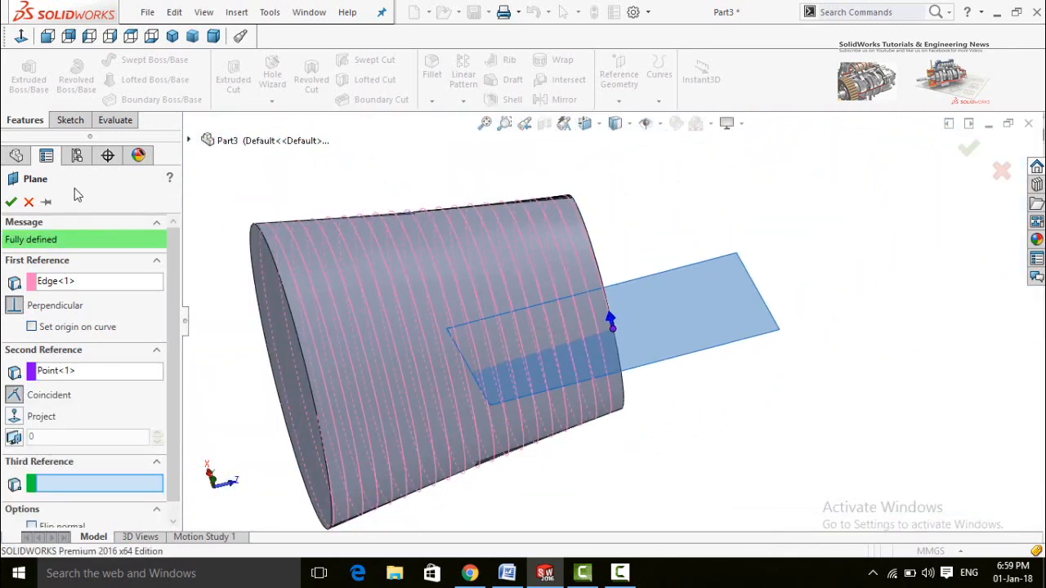
{"action": "left_click", "coordinate": [11, 202]}
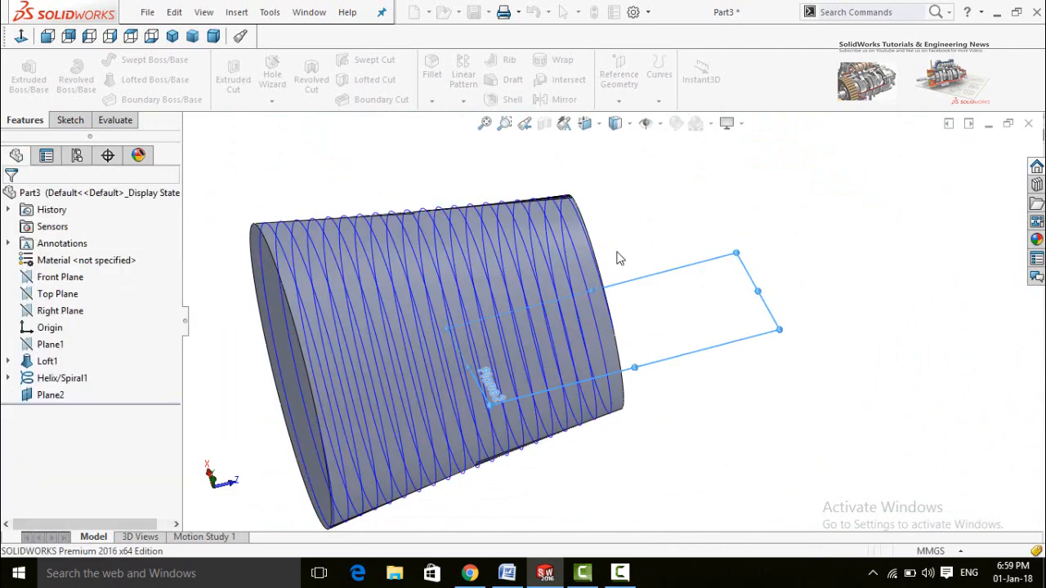
{"action": "left_click", "coordinate": [813, 251]}
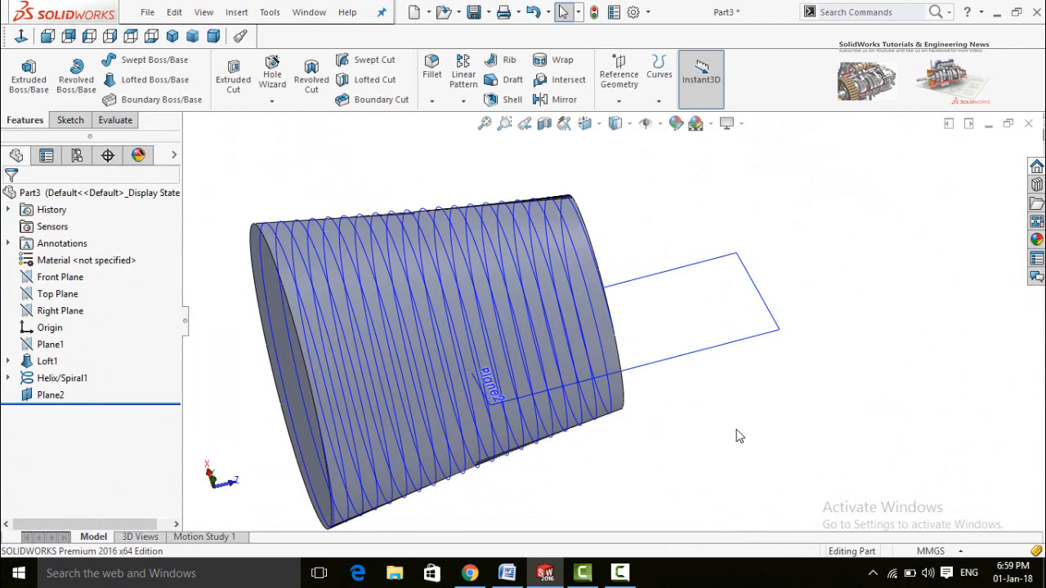
Open a new sketch on the plane at the helix's end and view it normal to the sketch
{"action": "middle_click_drag", "start_coordinate": [738, 435], "coordinate": [714, 350]}
{"action": "left_click", "coordinate": [759, 420]}
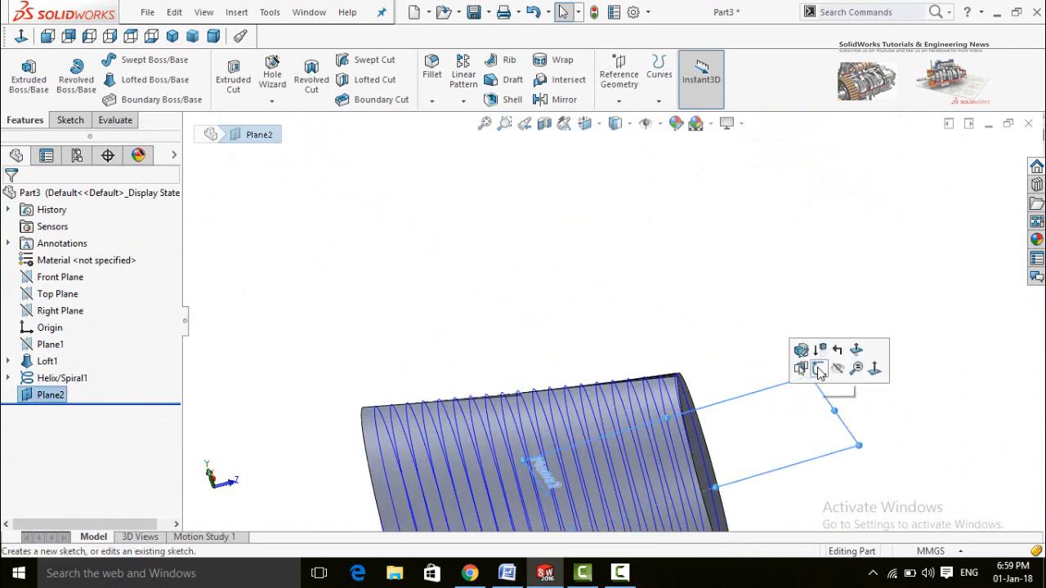
{"action": "left_click", "coordinate": [819, 369]}
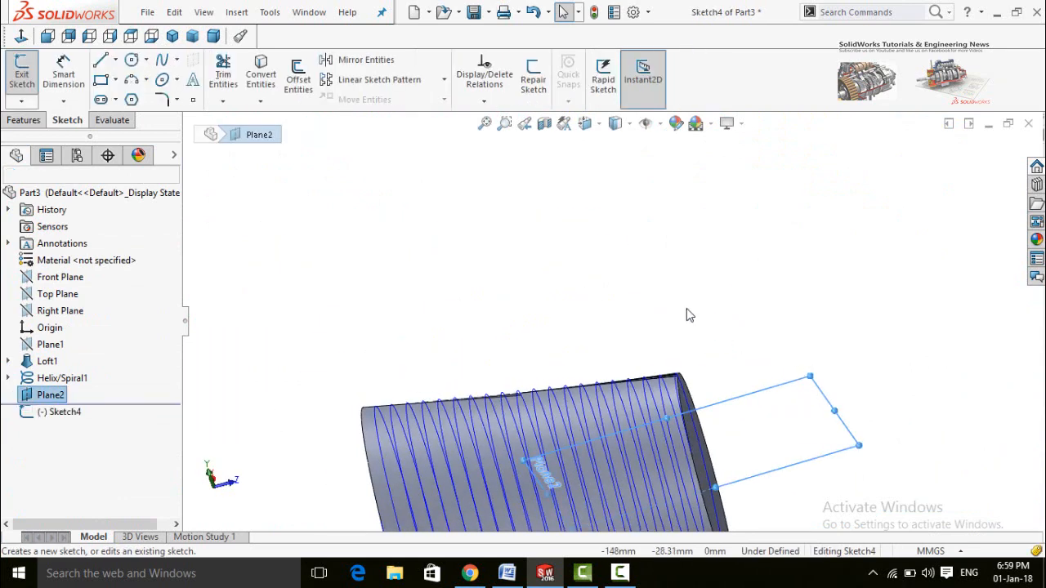
{"action": "left_click", "coordinate": [20, 36]}
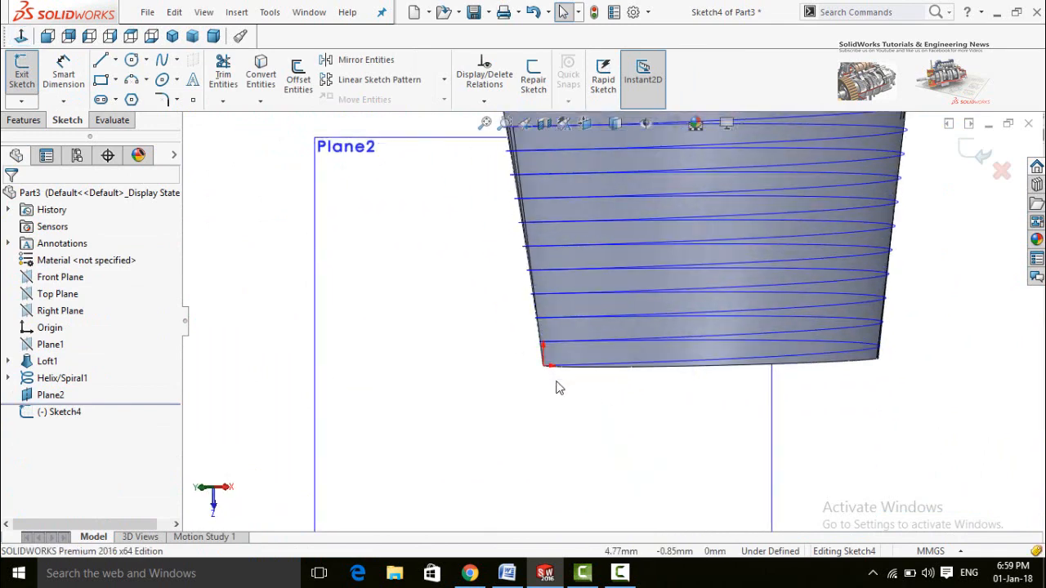
{"action": "scroll", "coordinate": [555, 387], "scroll_direction": "down", "scroll_amount": 5}
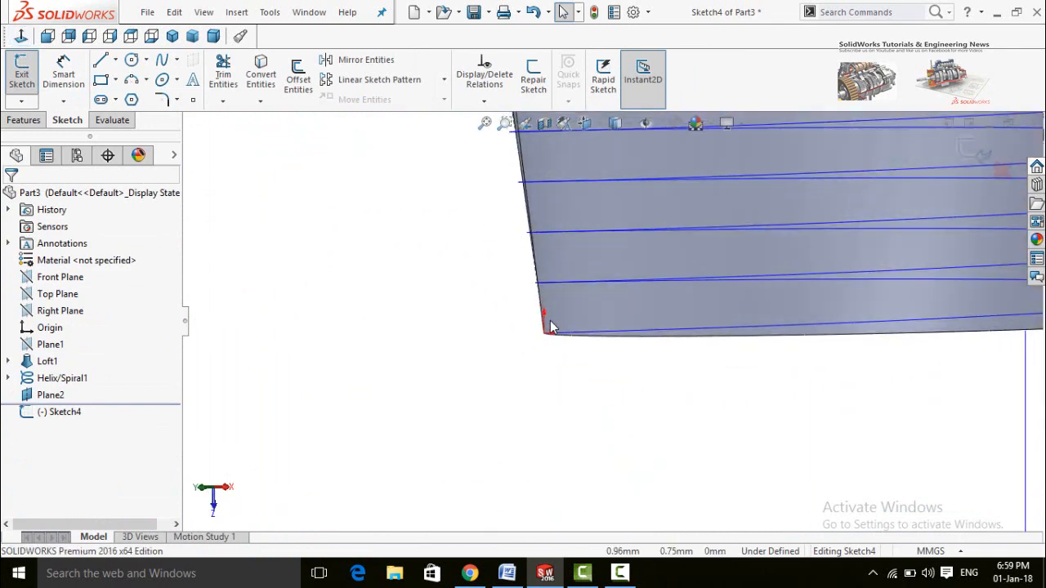
Sketch a 3-sided inscribed-circle polygon centred on the helix's endpoint, about 5.9 mm from one side to the opposite corner
{"action": "left_click", "coordinate": [129, 101]}
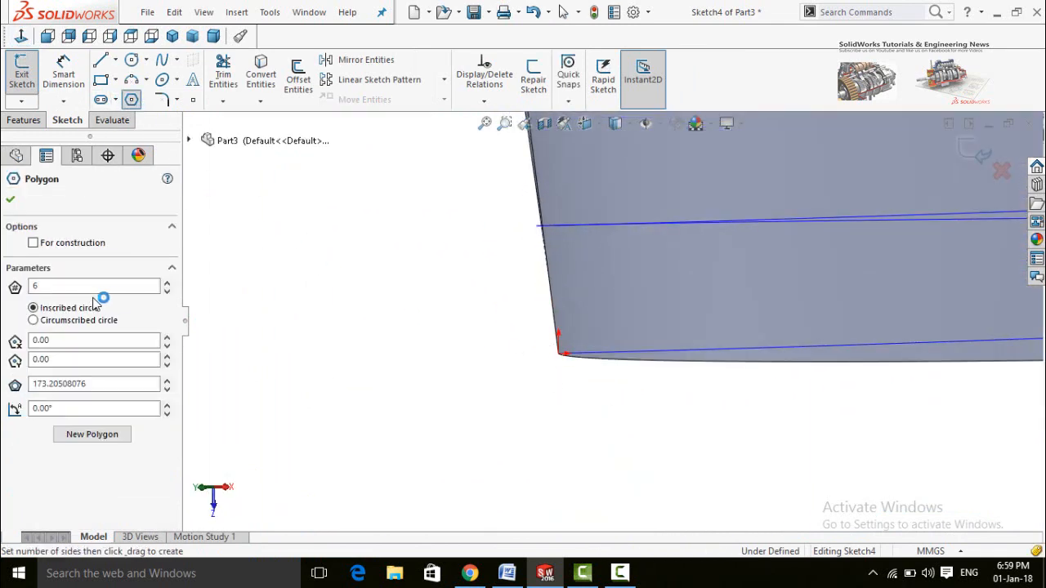
{"action": "double_click", "coordinate": [64, 285]}
{"action": "type", "text": "3"}
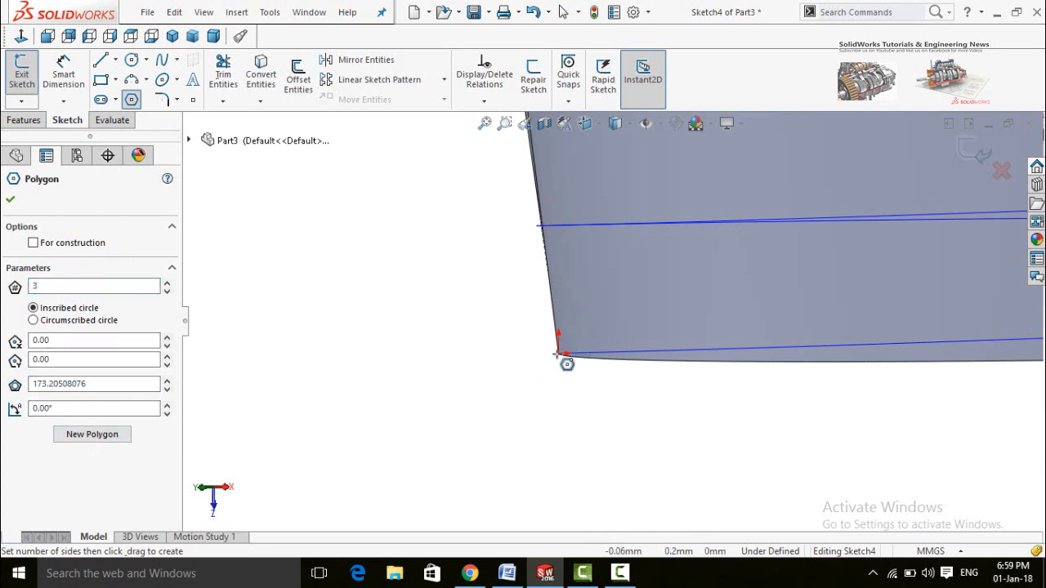
{"action": "left_click_drag", "start_coordinate": [558, 353], "coordinate": [659, 357]}
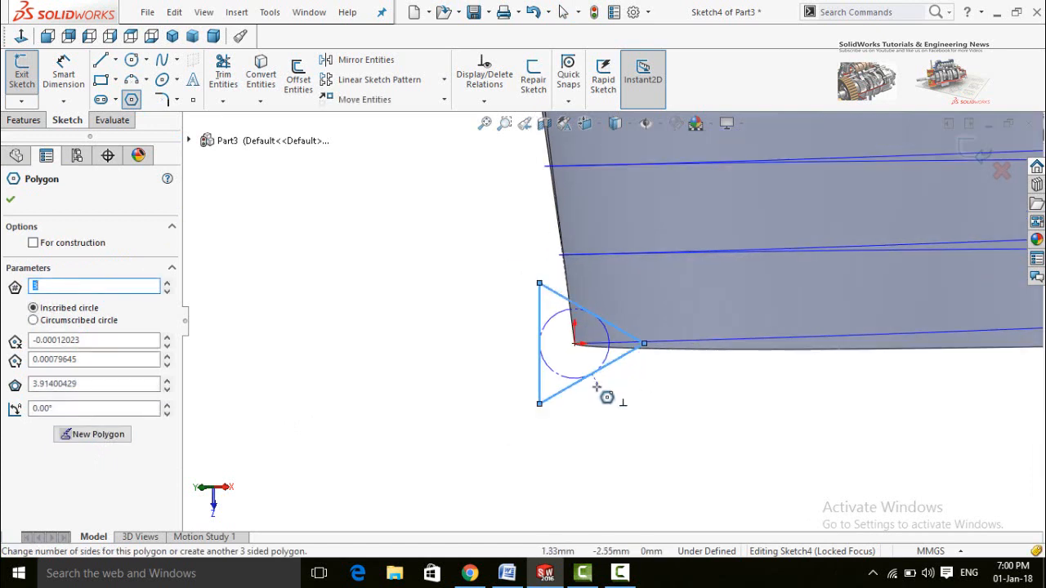
{"action": "key", "text": "Escape"}
Dimension the triangle from its outer side to the opposite corner and set the distance to 6 mm
{"action": "right_click_drag", "start_coordinate": [652, 398], "coordinate": [652, 366]}
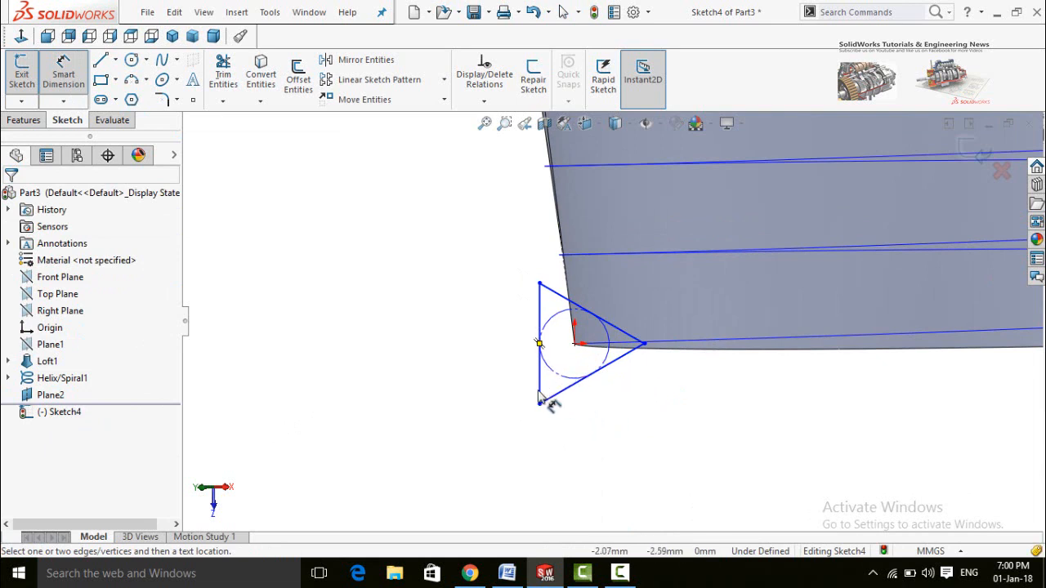
{"action": "left_click", "coordinate": [540, 388]}
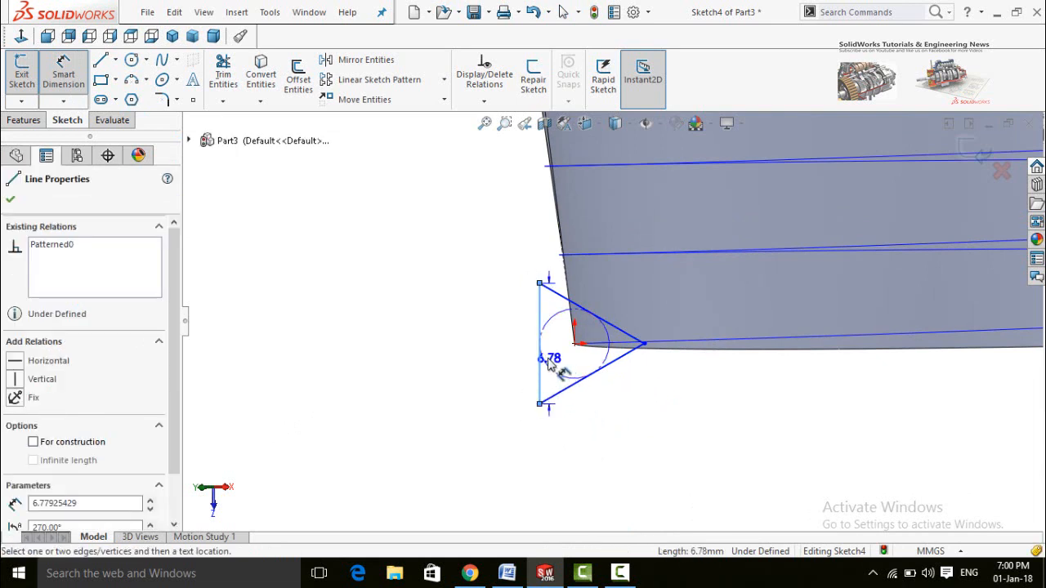
{"action": "left_click", "coordinate": [642, 344]}
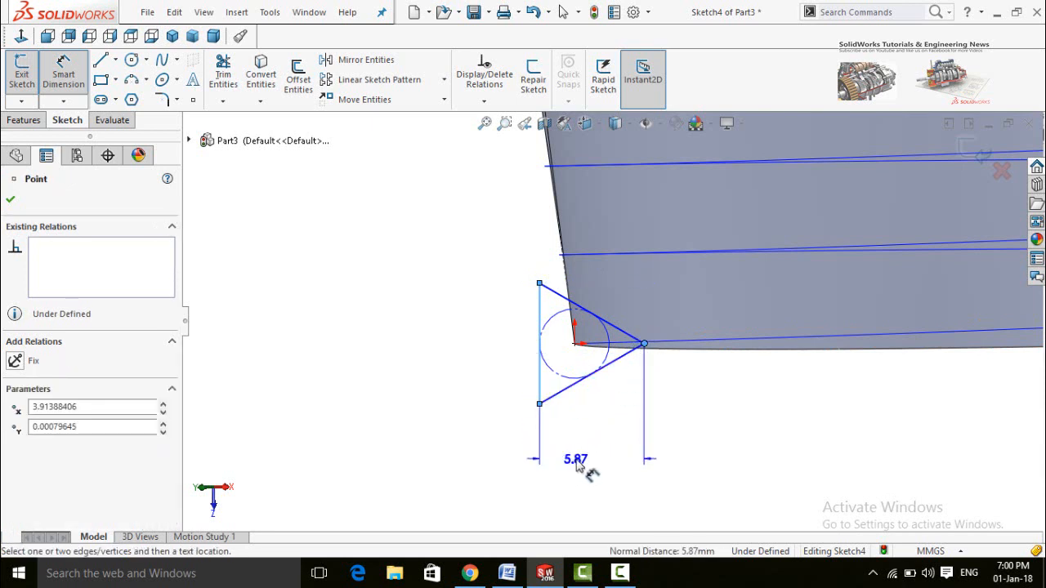
{"action": "left_click", "coordinate": [576, 465]}
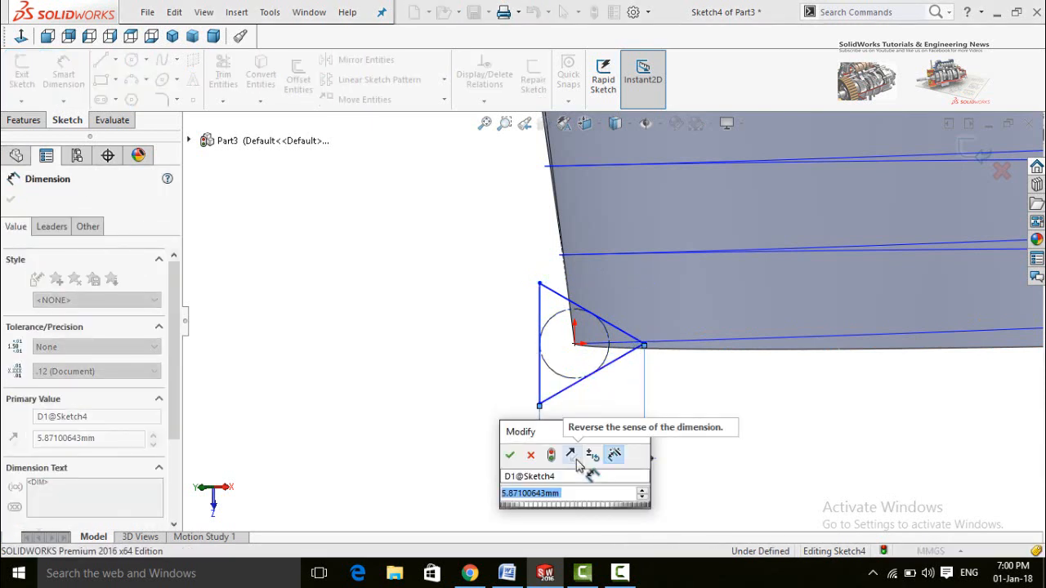
{"action": "type", "text": "6"}
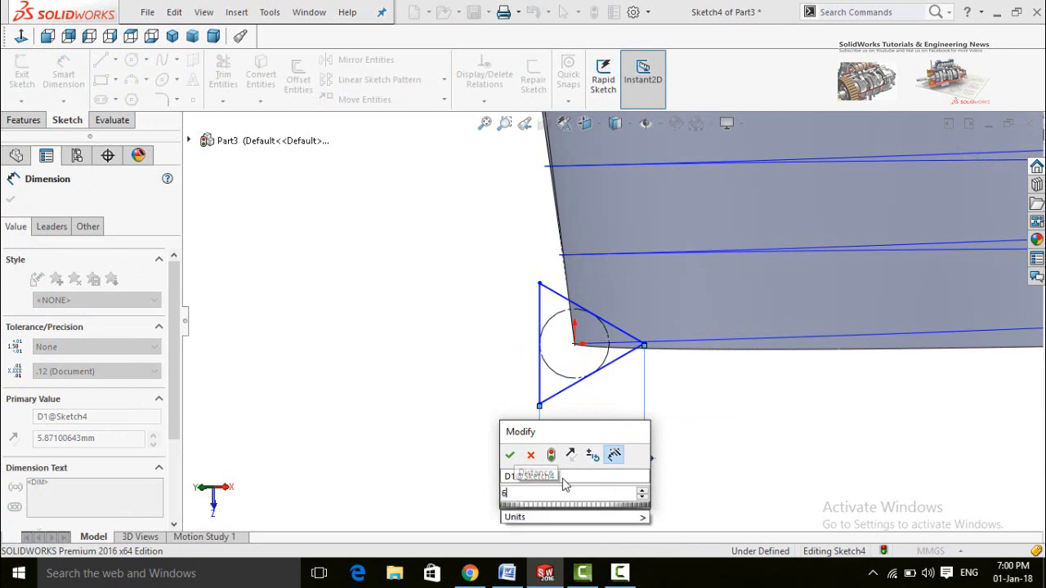
{"action": "left_click", "coordinate": [510, 455]}
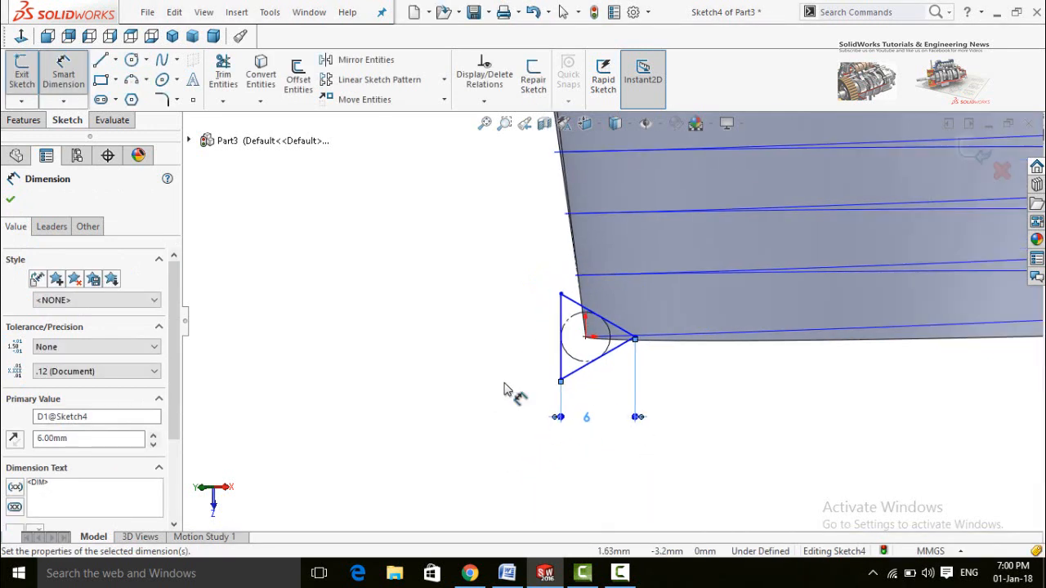
{"action": "left_click", "coordinate": [11, 200]}
Rotate the triangle by moving its inner corner onto the end edge of the lofted body
{"action": "scroll", "coordinate": [500, 313], "scroll_direction": "up", "scroll_amount": 2}
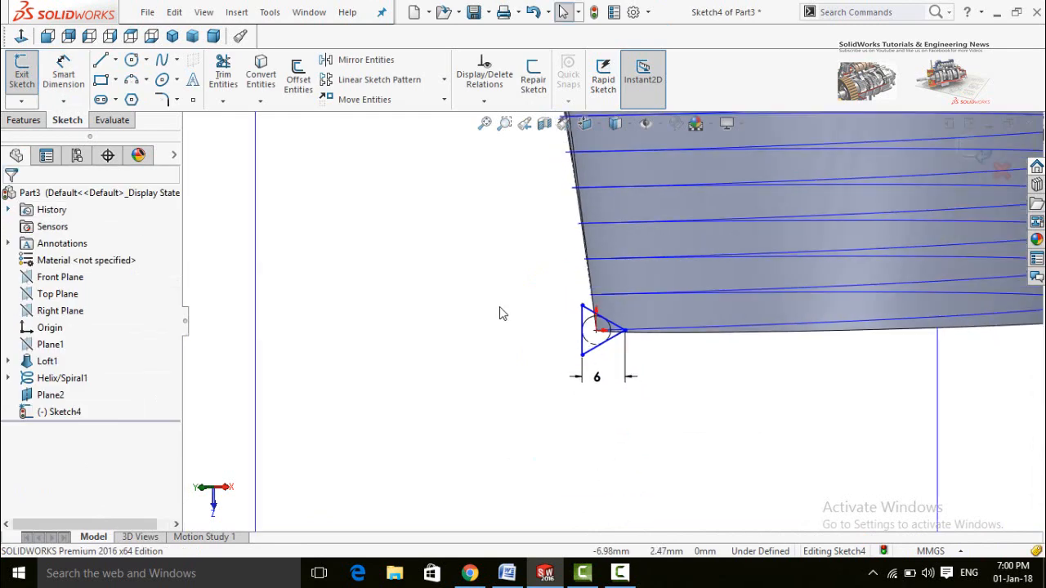
{"action": "scroll", "coordinate": [625, 339], "scroll_direction": "down", "scroll_amount": 1}
{"action": "scroll", "coordinate": [625, 339], "scroll_direction": "down", "scroll_amount": 3}
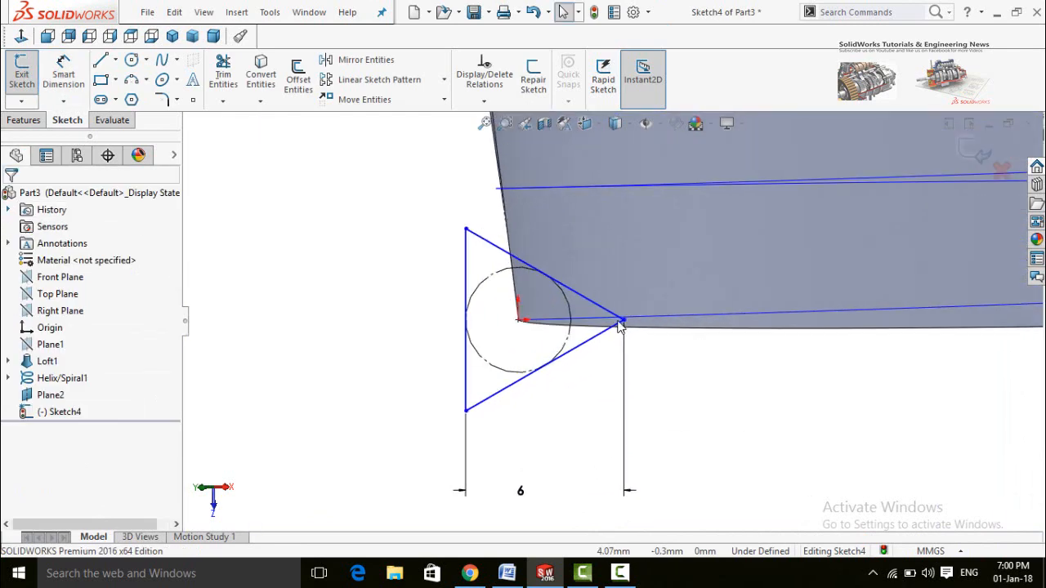
{"action": "mouse_move", "coordinate": [625, 321]}
{"action": "left_mouse_down"}
{"action": "mouse_move", "coordinate": [629, 353]}
{"action": "mouse_move", "coordinate": [628, 327]}
{"action": "left_mouse_up"}
{"action": "scroll", "coordinate": [668, 397], "scroll_direction": "up", "scroll_amount": 2}
{"action": "left_click", "coordinate": [654, 375]}
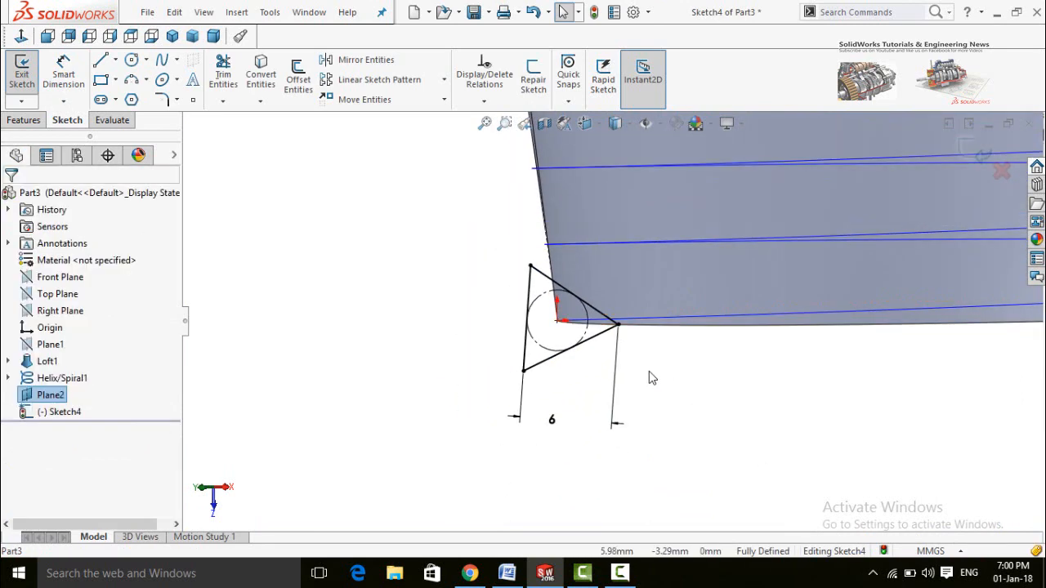
{"action": "scroll", "coordinate": [592, 348], "scroll_direction": "up", "scroll_amount": 2}
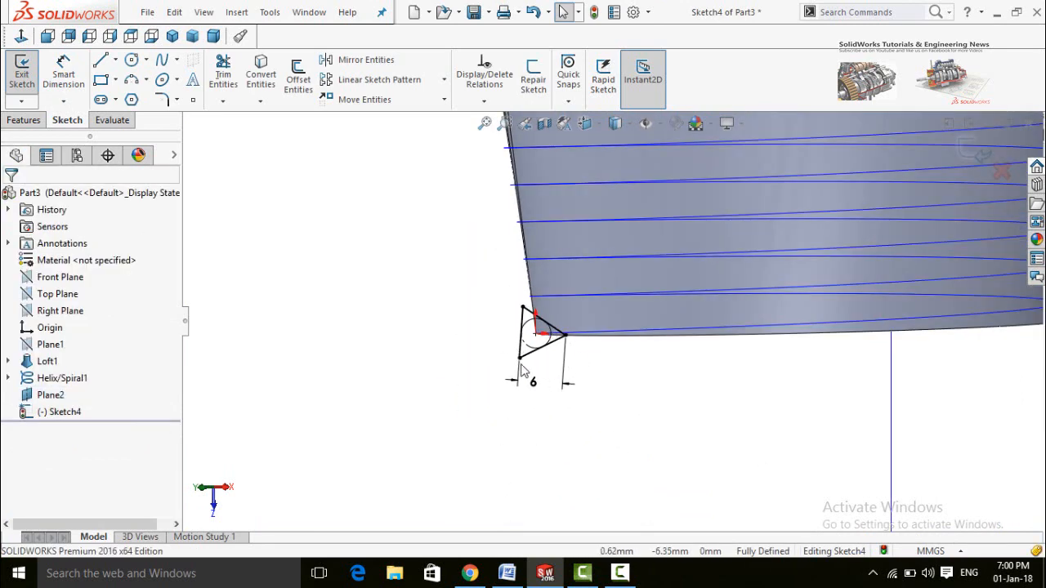
{"action": "scroll", "coordinate": [527, 333], "scroll_direction": "up", "scroll_amount": 3}
{"action": "scroll", "coordinate": [526, 333], "scroll_direction": "up", "scroll_amount": 1}
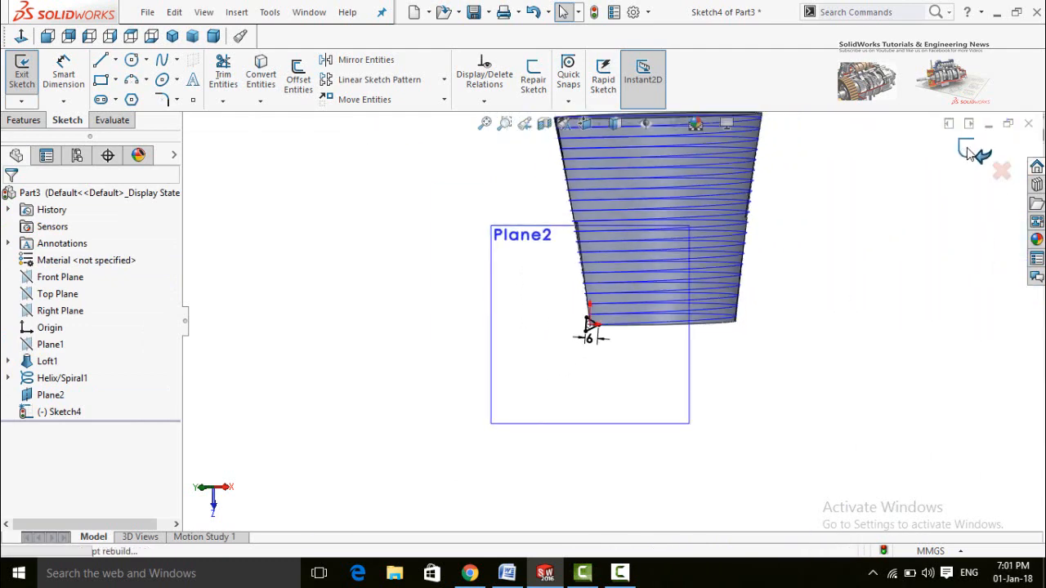
Finish the triangular thread profile sketch and hide the reference plane at the helix's end
{"action": "left_click", "coordinate": [974, 153]}
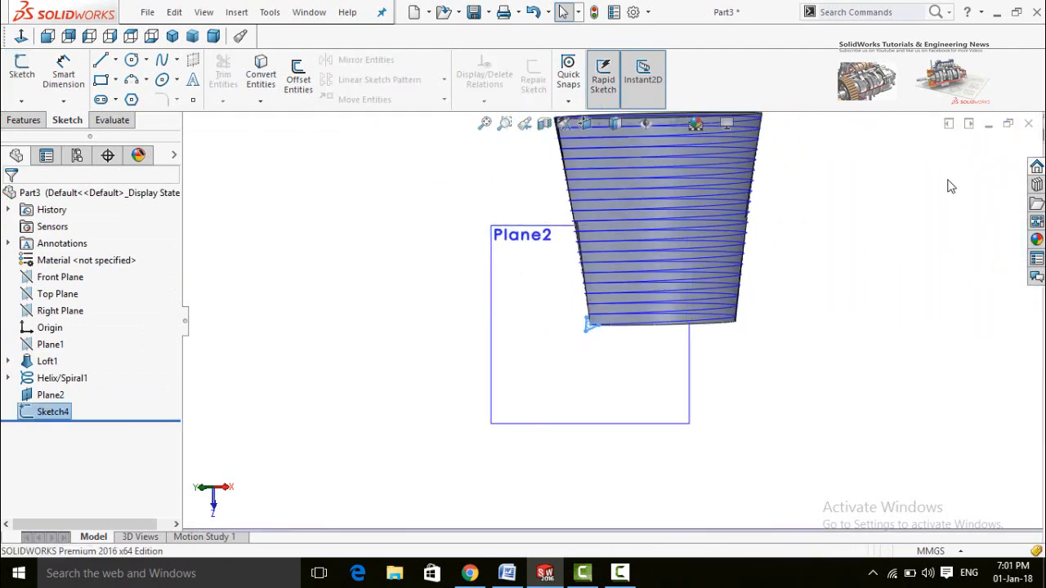
{"action": "left_click", "coordinate": [511, 383]}
{"action": "left_click", "coordinate": [602, 334]}
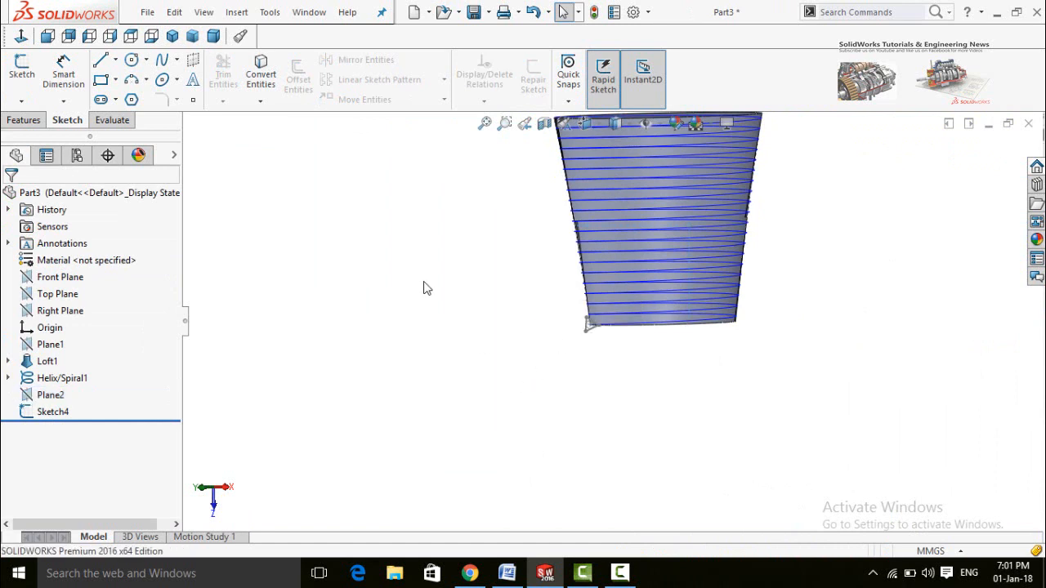
Create a swept cut using the triangle sketch as the profile and the tapered helix as the path
{"action": "left_click", "coordinate": [27, 121]}
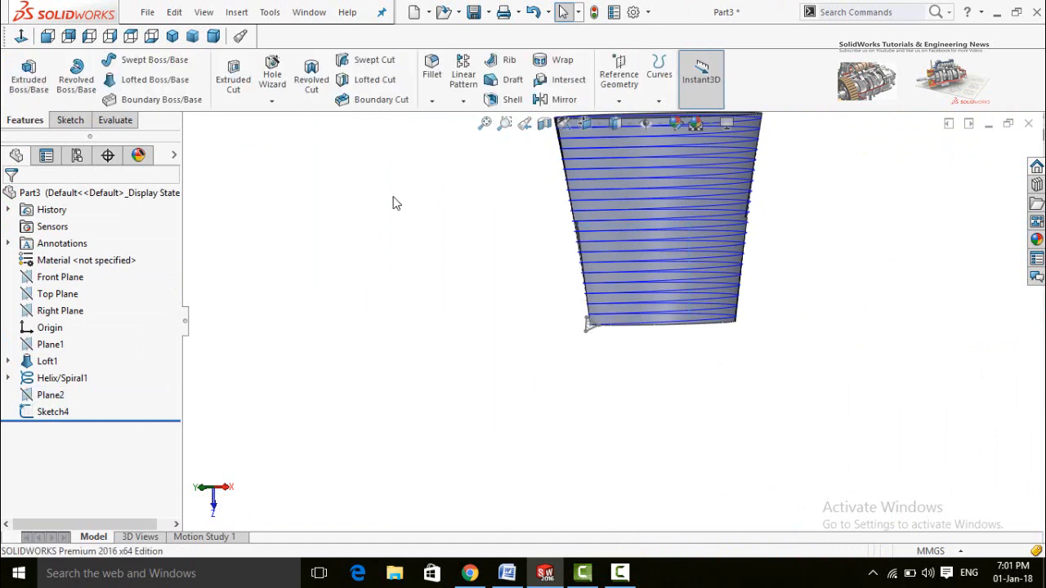
{"action": "left_click", "coordinate": [365, 62]}
{"action": "scroll", "coordinate": [546, 316], "scroll_direction": "down", "scroll_amount": 2}
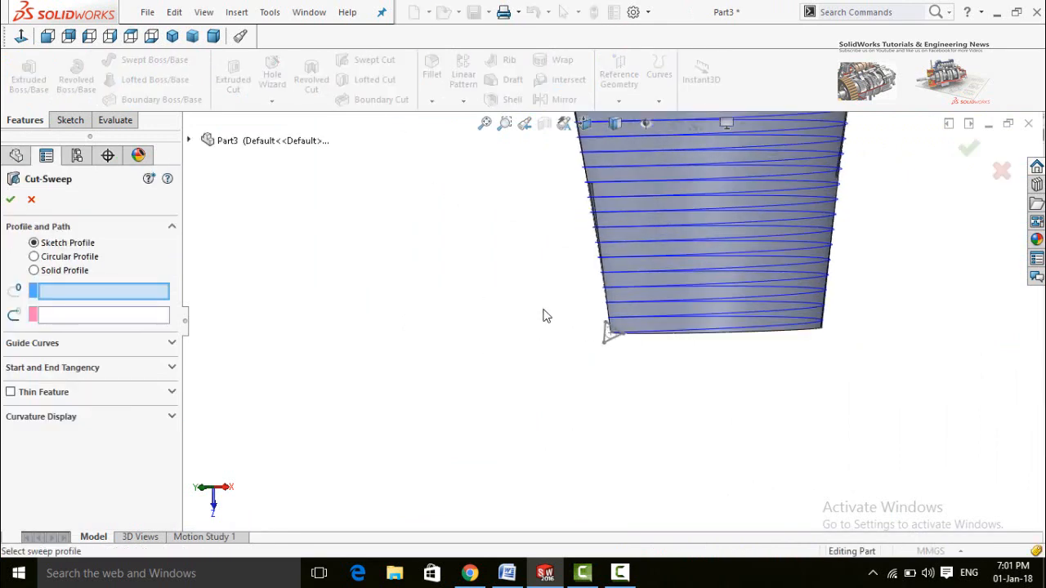
{"action": "scroll", "coordinate": [556, 323], "scroll_direction": "down", "scroll_amount": 1}
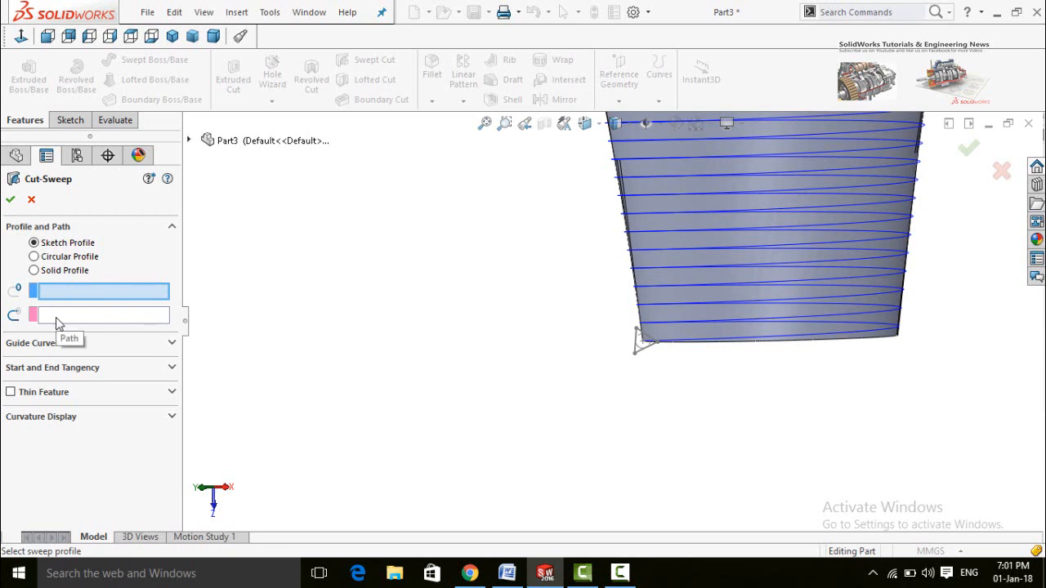
{"action": "scroll", "coordinate": [618, 407], "scroll_direction": "down", "scroll_amount": 3}
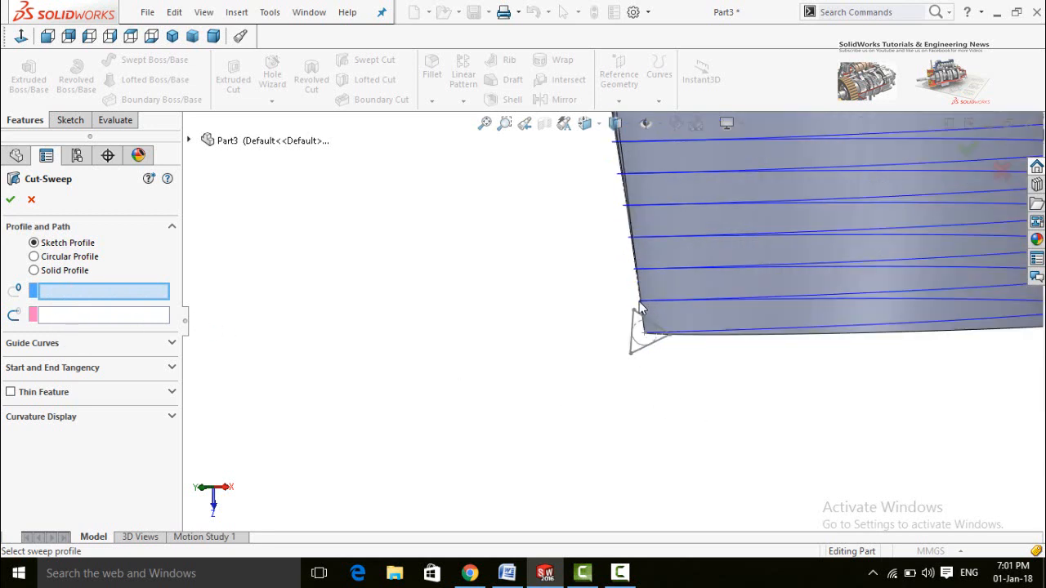
{"action": "left_click", "coordinate": [70, 291]}
{"action": "scroll", "coordinate": [647, 348], "scroll_direction": "down", "scroll_amount": 3}
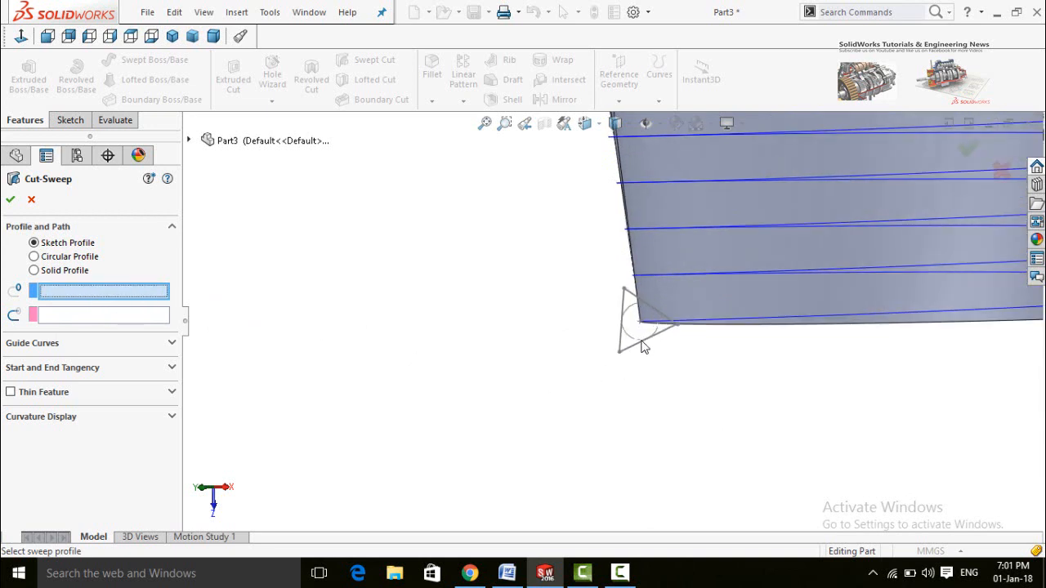
{"action": "left_click", "coordinate": [641, 344]}
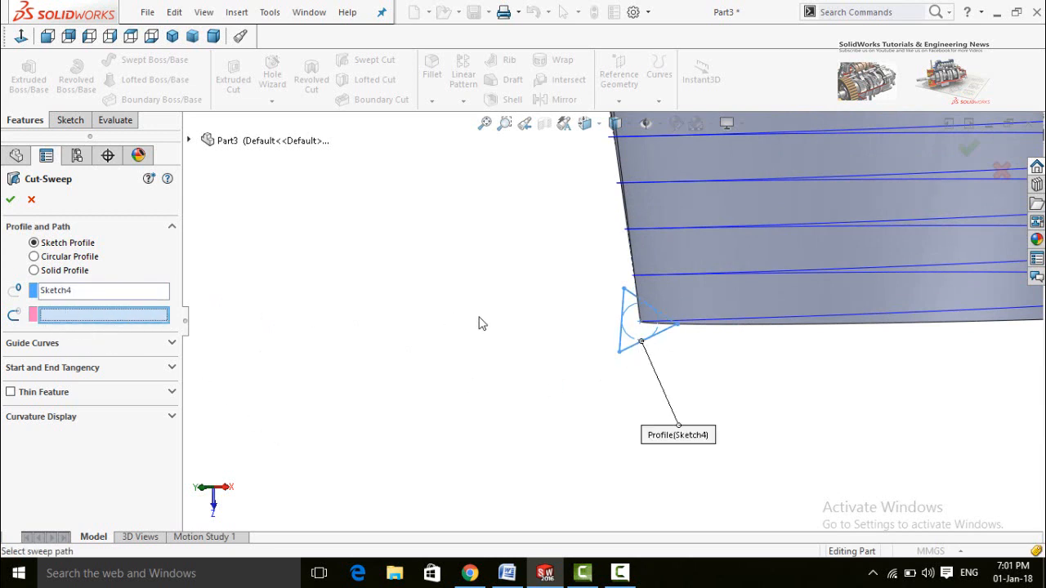
{"action": "left_click", "coordinate": [786, 324]}
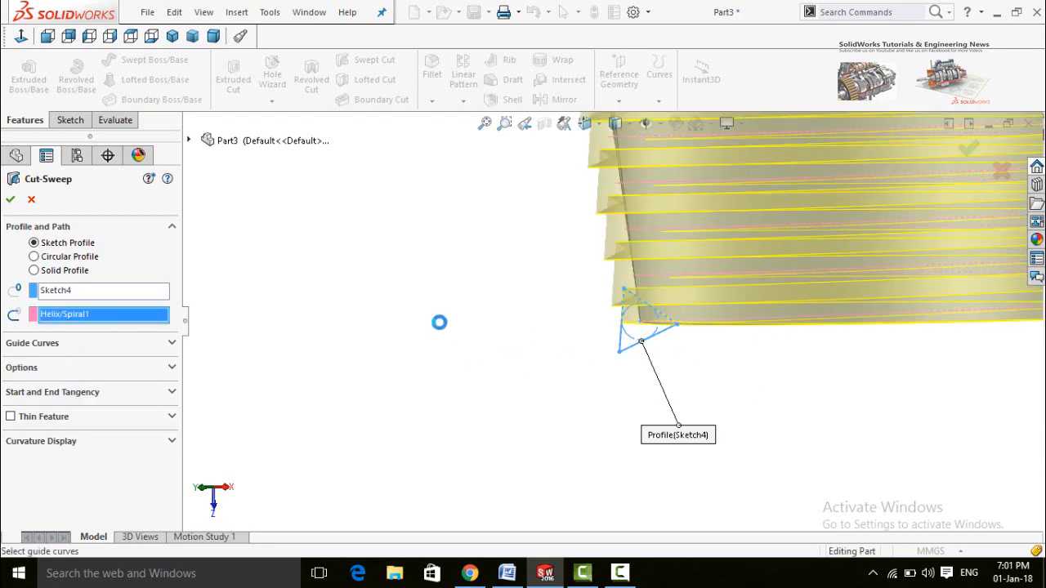
{"action": "scroll", "coordinate": [471, 325], "scroll_direction": "up", "scroll_amount": 3}
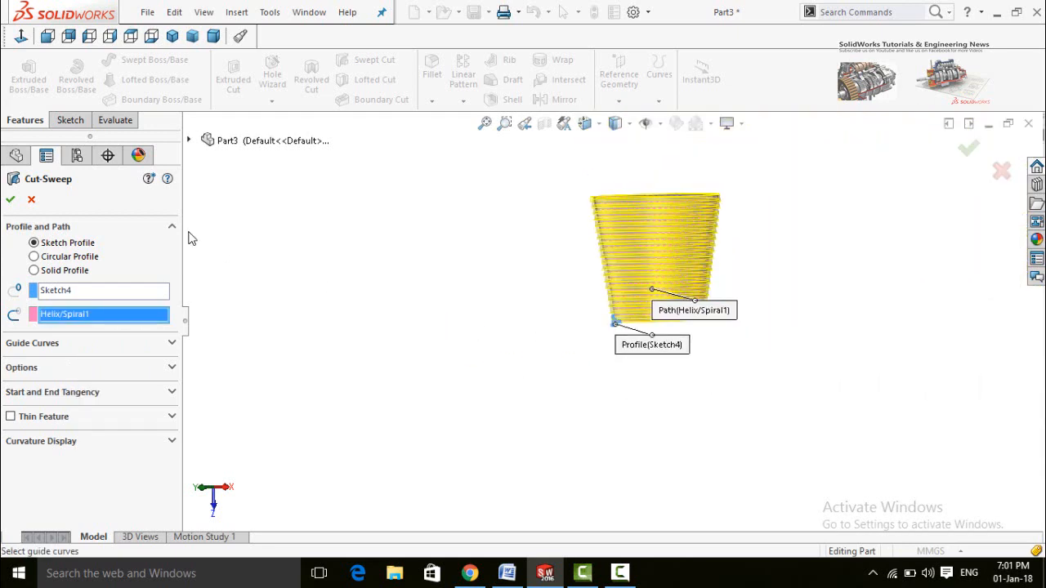
{"action": "left_click", "coordinate": [11, 200]}
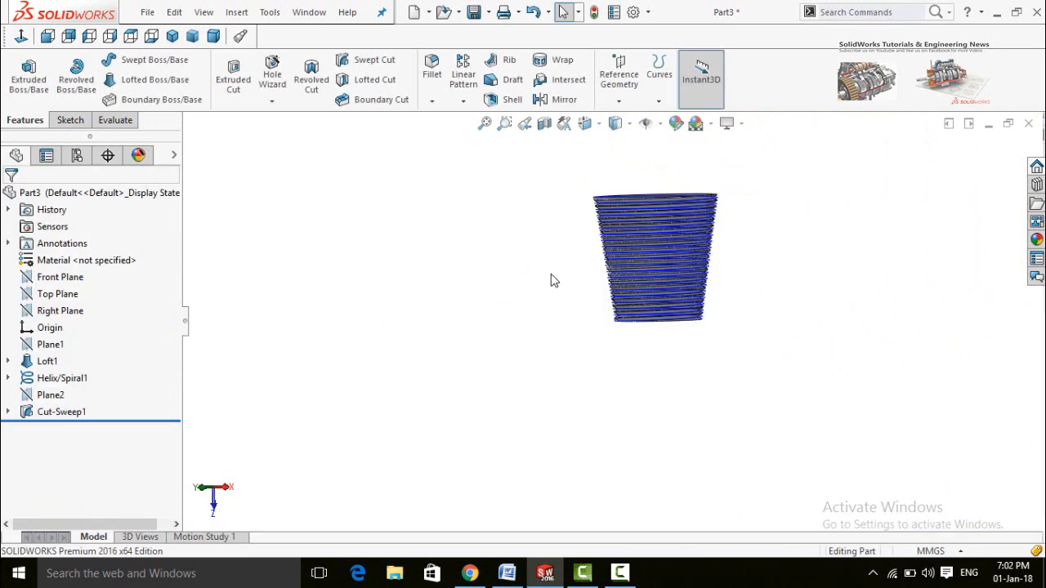
Hide the helix curve on the threaded body
{"action": "scroll", "coordinate": [577, 276], "scroll_direction": "down", "scroll_amount": 10}
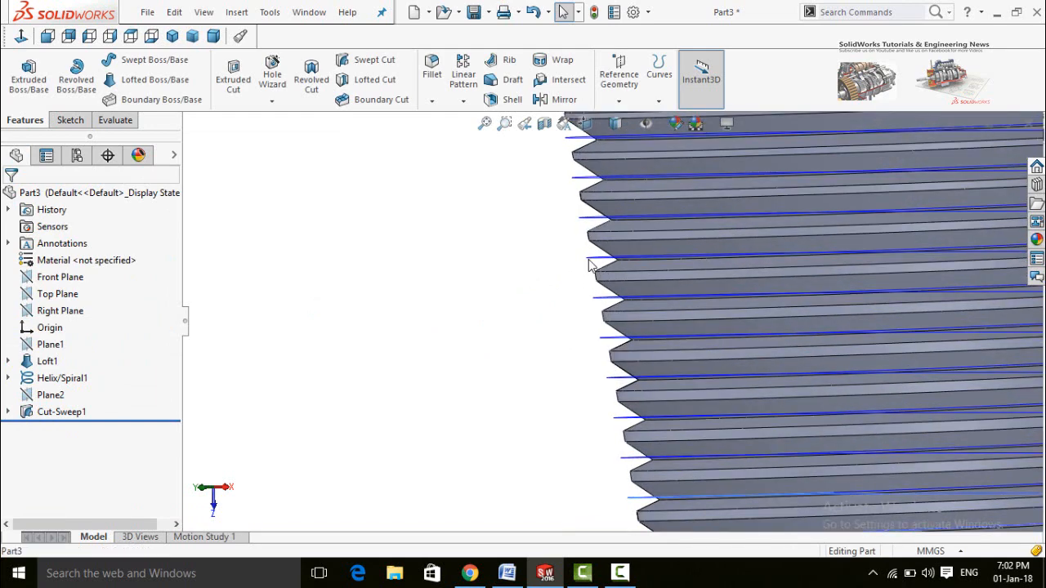
{"action": "left_click", "coordinate": [589, 260]}
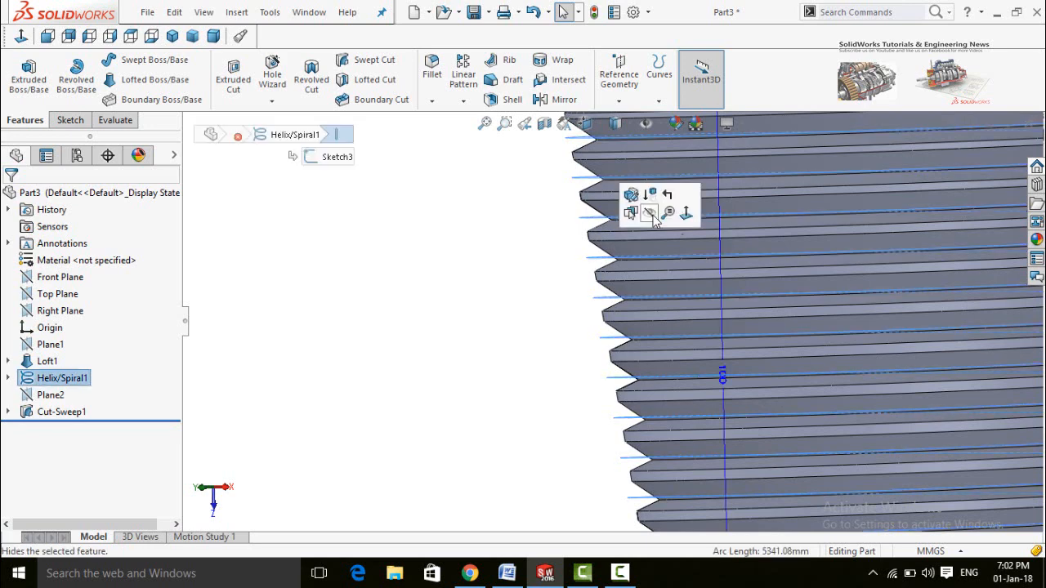
{"action": "left_click", "coordinate": [652, 214]}
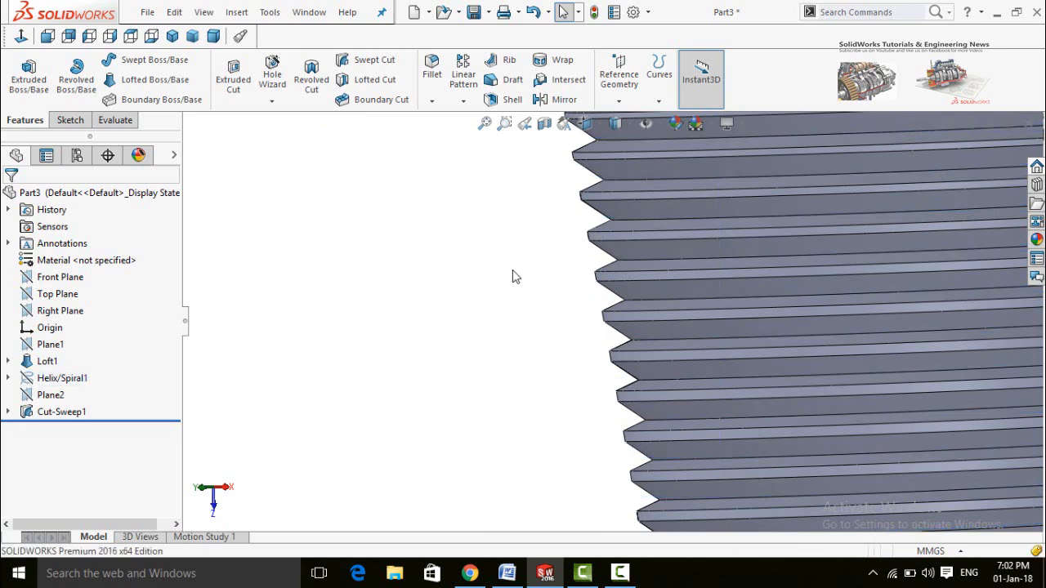
Open a new sketch on the large end face of the tapered body and view it normal to the sketch
{"action": "scroll", "coordinate": [512, 277], "scroll_direction": "up", "scroll_amount": 10}
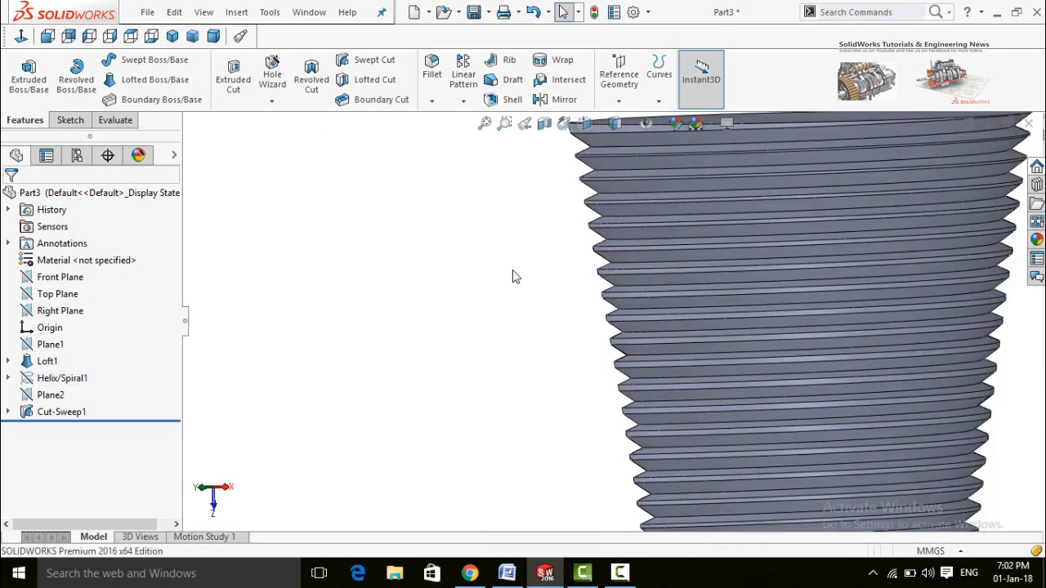
{"action": "middle_click_drag", "start_coordinate": [544, 306], "coordinate": [572, 327]}
{"action": "middle_click_drag", "start_coordinate": [588, 269], "coordinate": [656, 313]}
{"action": "left_click", "coordinate": [645, 302]}
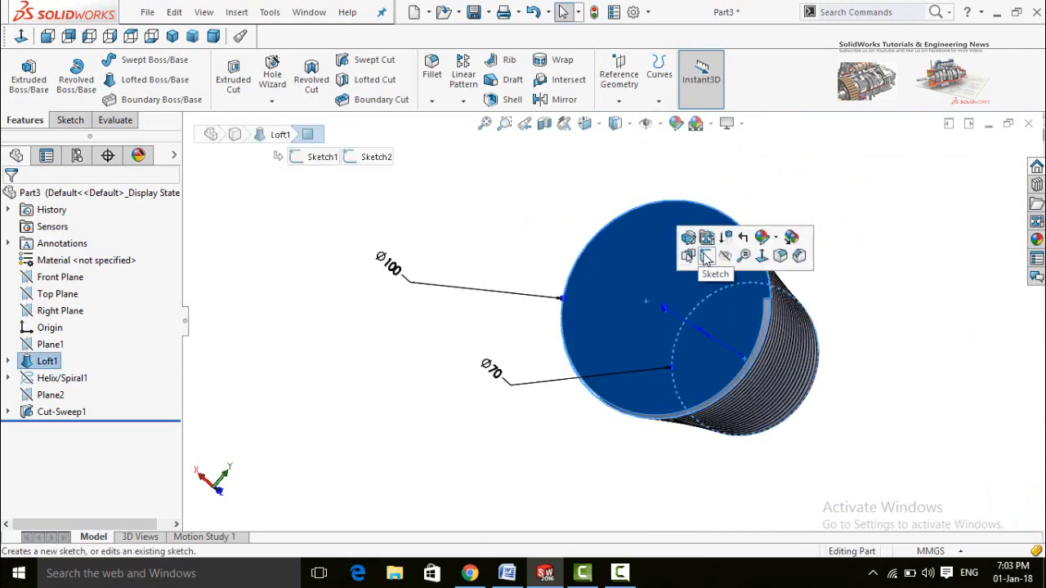
{"action": "left_click", "coordinate": [684, 260]}
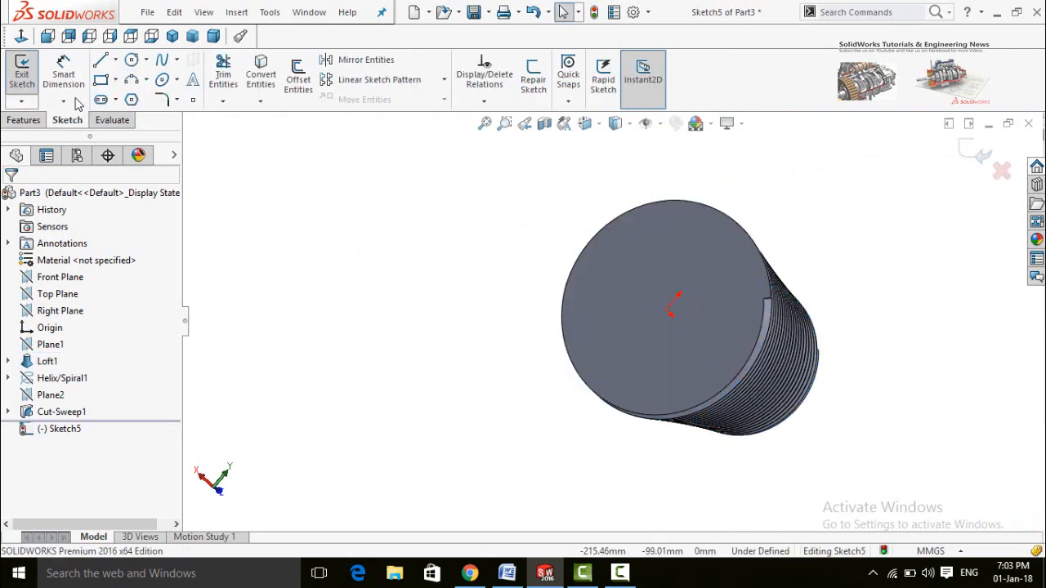
{"action": "left_click", "coordinate": [21, 36]}
Sketch a circle centred on the origin, about 83 mm in diameter, on the large end face
{"action": "left_click", "coordinate": [130, 62]}
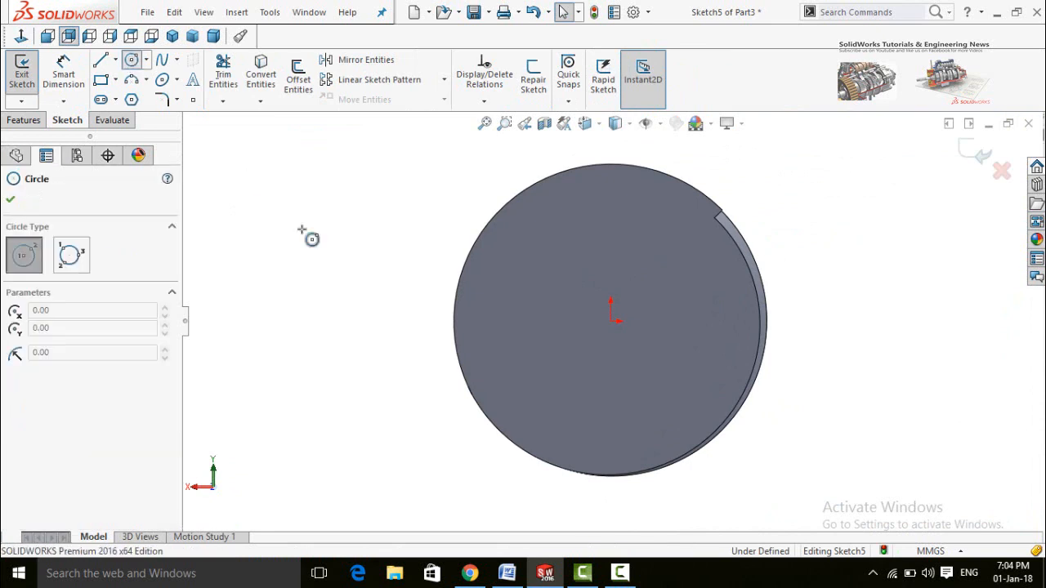
{"action": "left_click", "coordinate": [618, 329]}
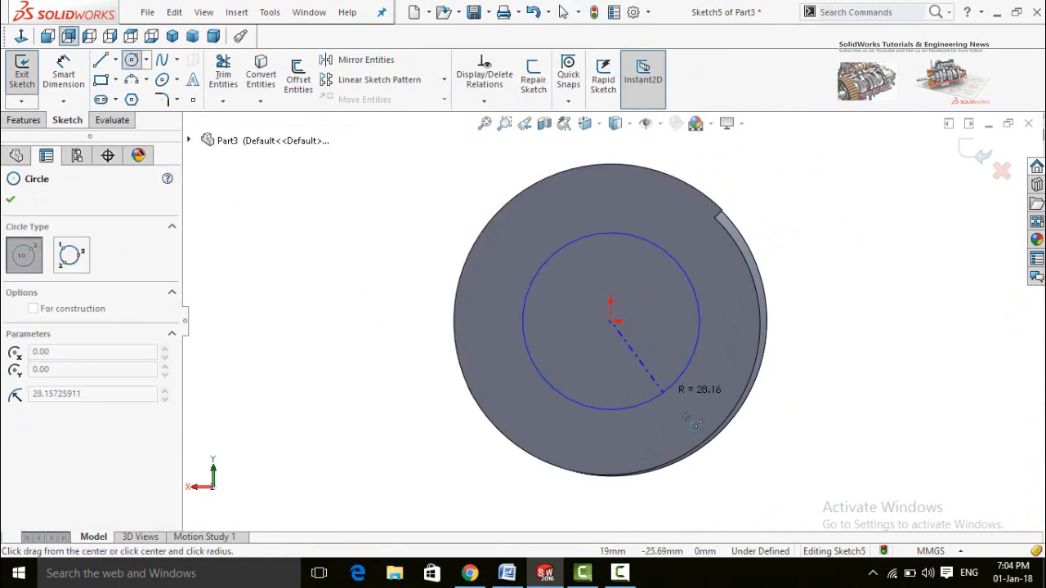
{"action": "left_click", "coordinate": [731, 368]}
Dimension the circle's diameter and set it to 100 mm
{"action": "right_click_drag", "start_coordinate": [826, 468], "coordinate": [811, 325]}
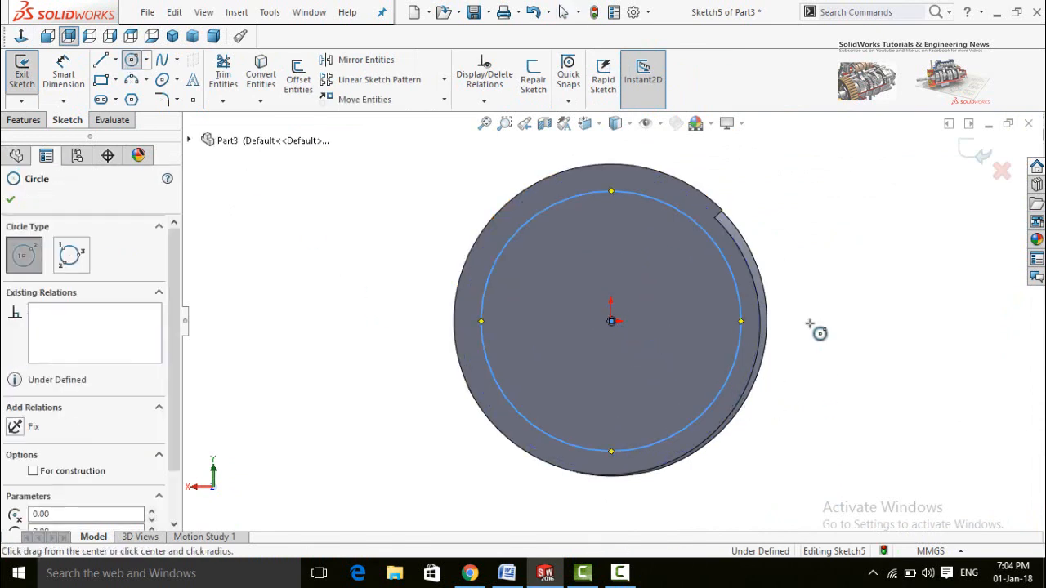
{"action": "left_click", "coordinate": [731, 374]}
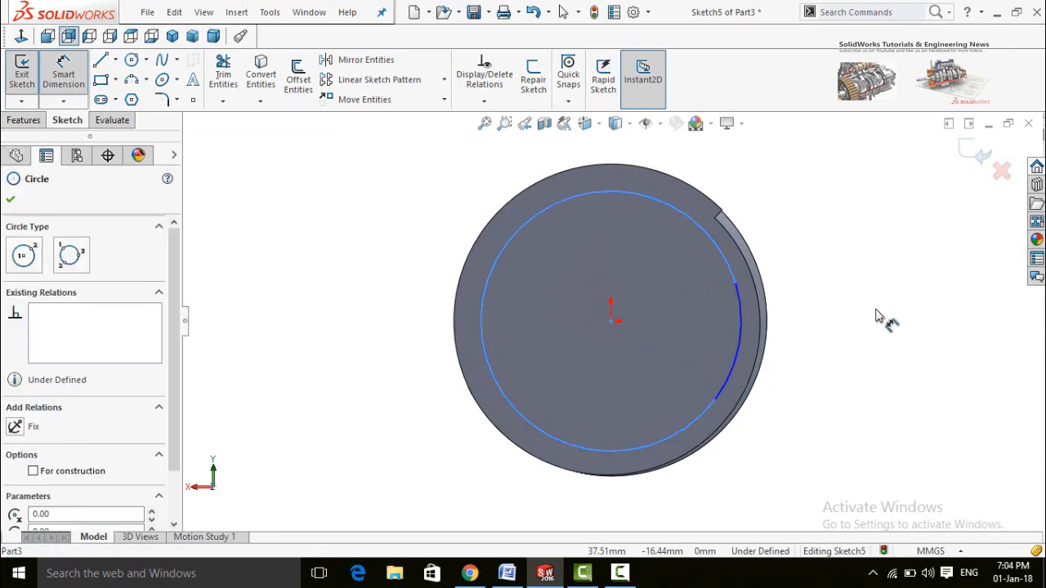
{"action": "left_click", "coordinate": [888, 340]}
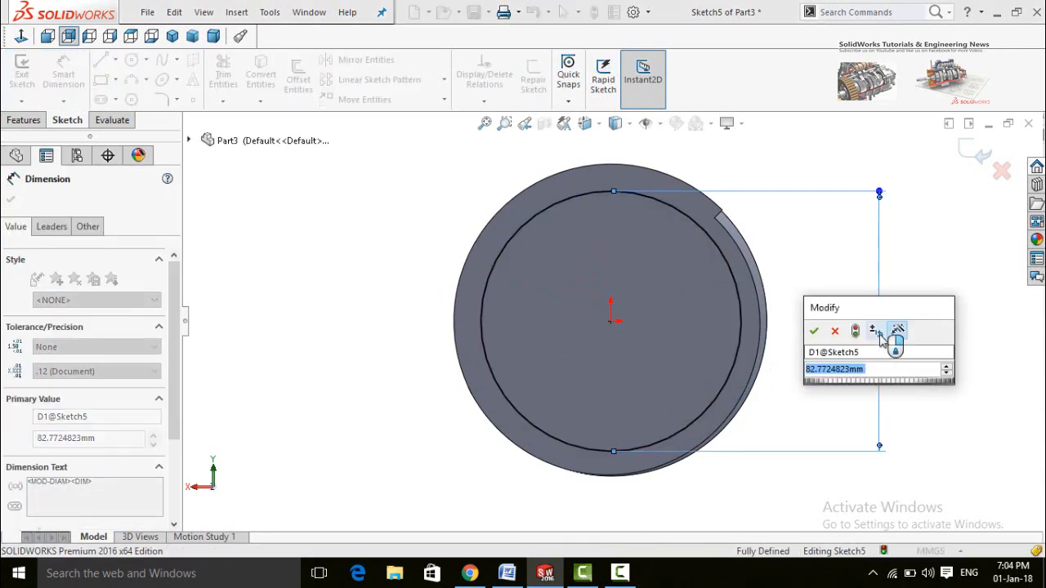
{"action": "type", "text": "100"}
{"action": "key", "text": "Return"}
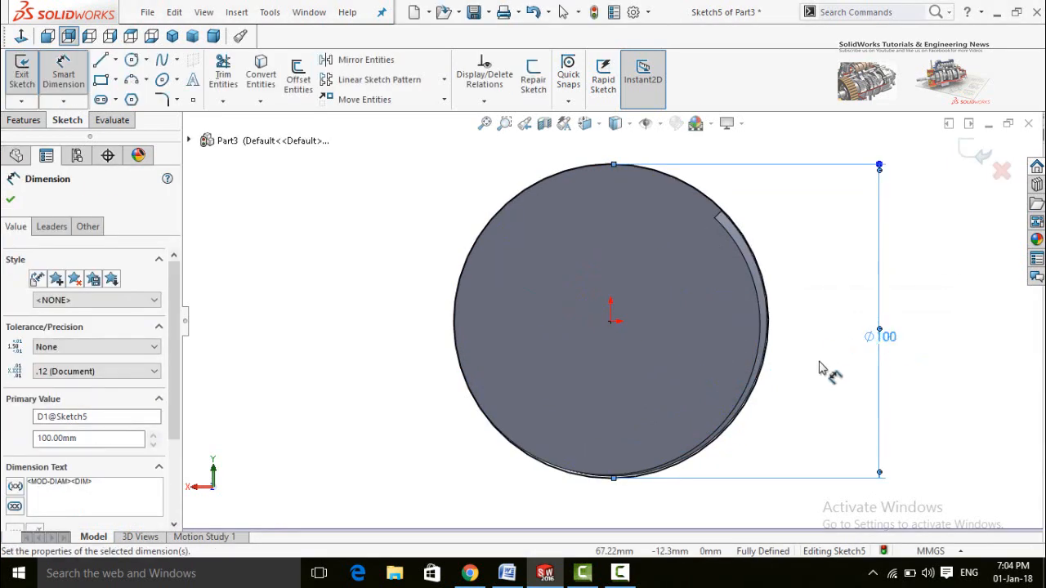
Extrude the circle as a 50 mm blind boss away from the thread, merged with the body
{"action": "left_click", "coordinate": [24, 120]}
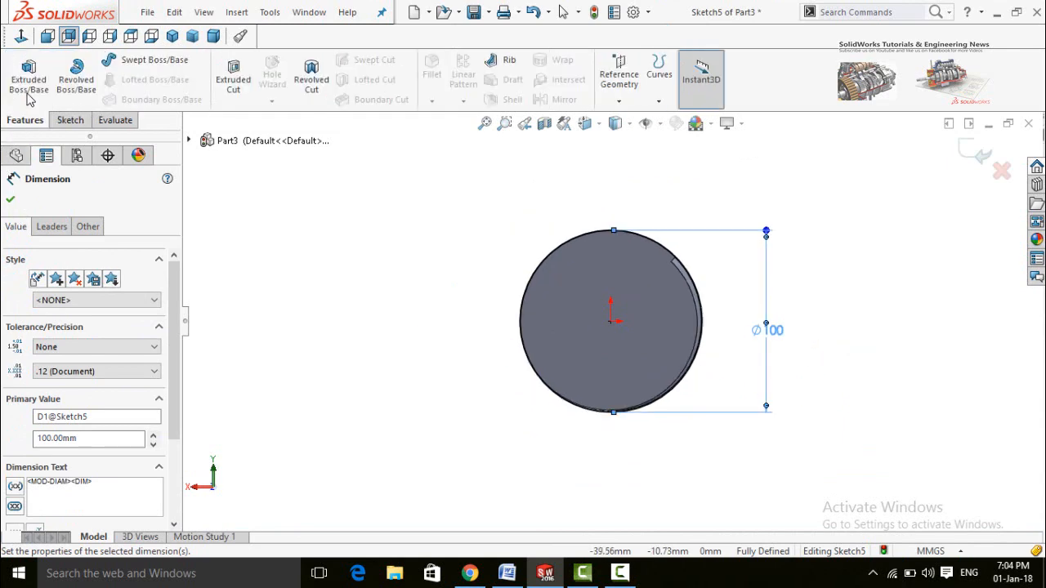
{"action": "left_click", "coordinate": [29, 75]}
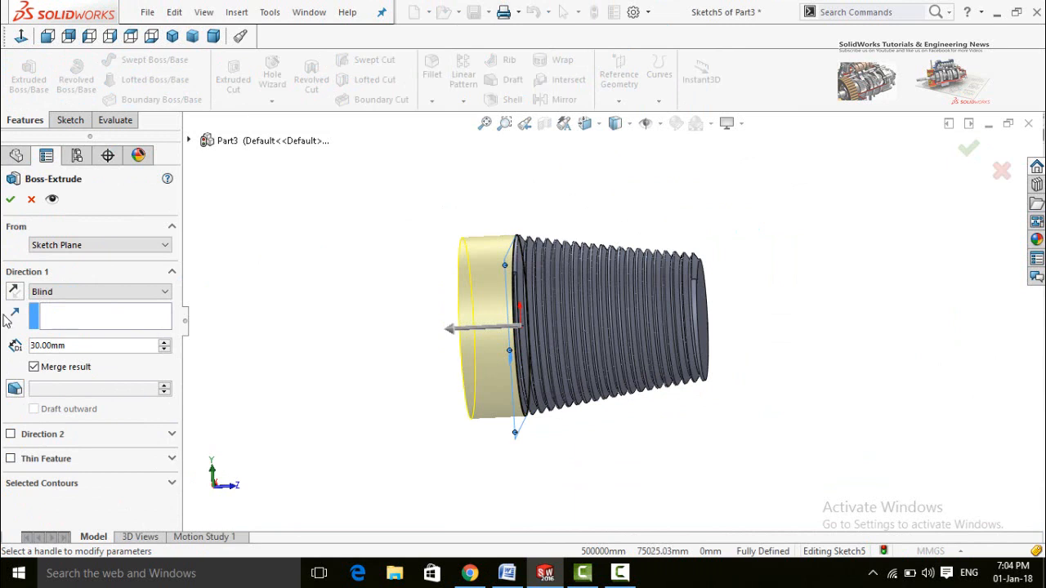
{"action": "left_click", "coordinate": [164, 342]}
{"action": "left_click", "coordinate": [165, 342]}
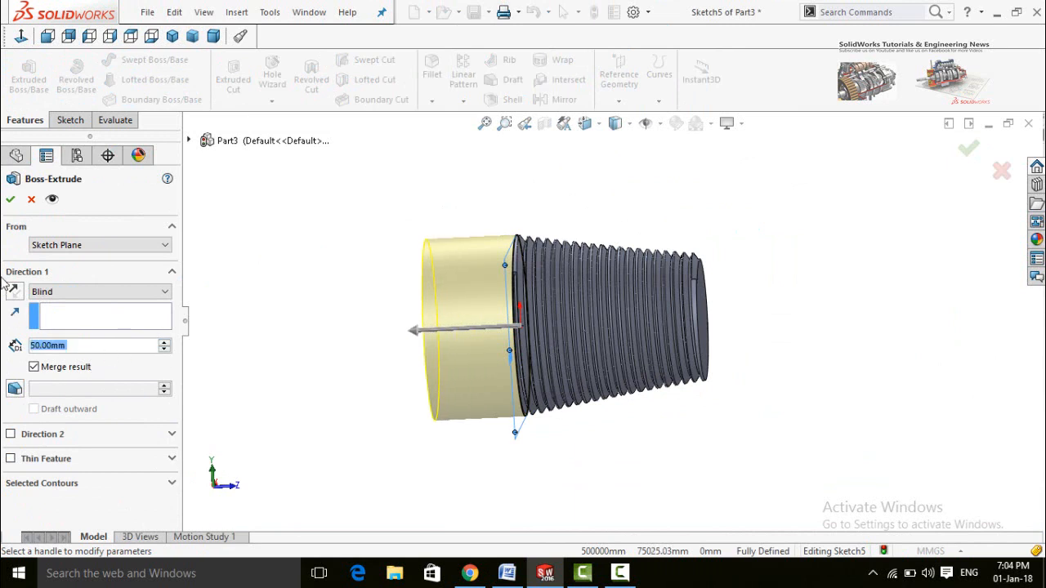
{"action": "left_click", "coordinate": [10, 200]}
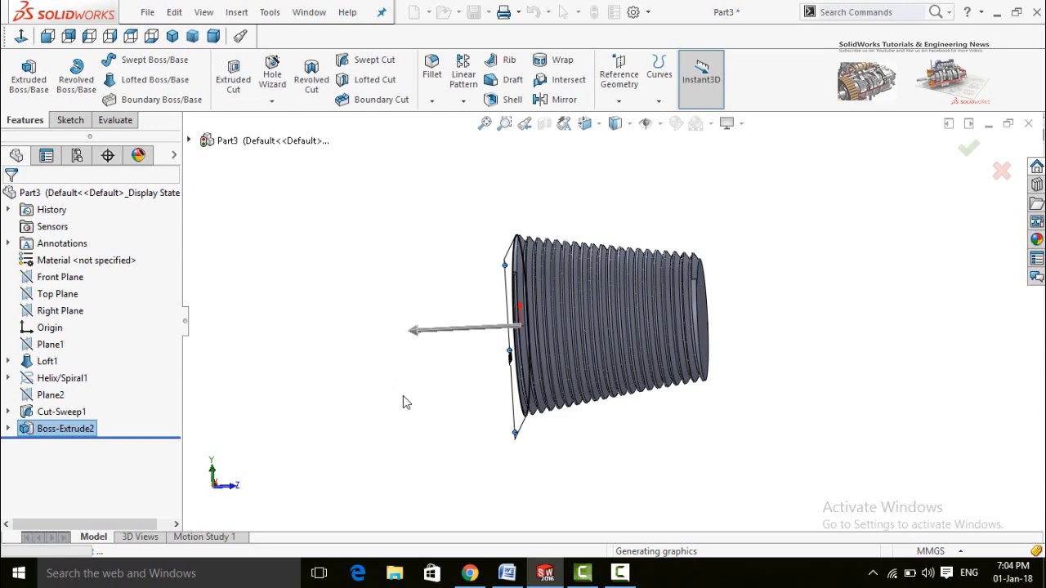
Orient the part to a straight side view to inspect the cylindrical shank and tapered thread
{"action": "middle_click_drag", "start_coordinate": [390, 362], "coordinate": [464, 319]}
{"action": "scroll", "coordinate": [439, 332], "scroll_direction": "down", "scroll_amount": 3}
{"action": "key", "text": "space"}
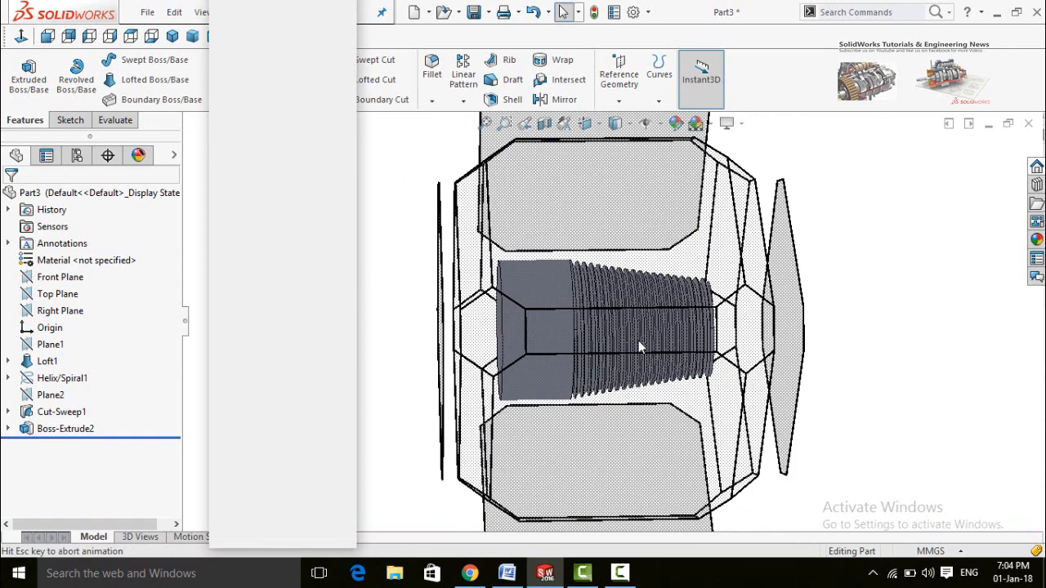
{"action": "left_click", "coordinate": [636, 303]}
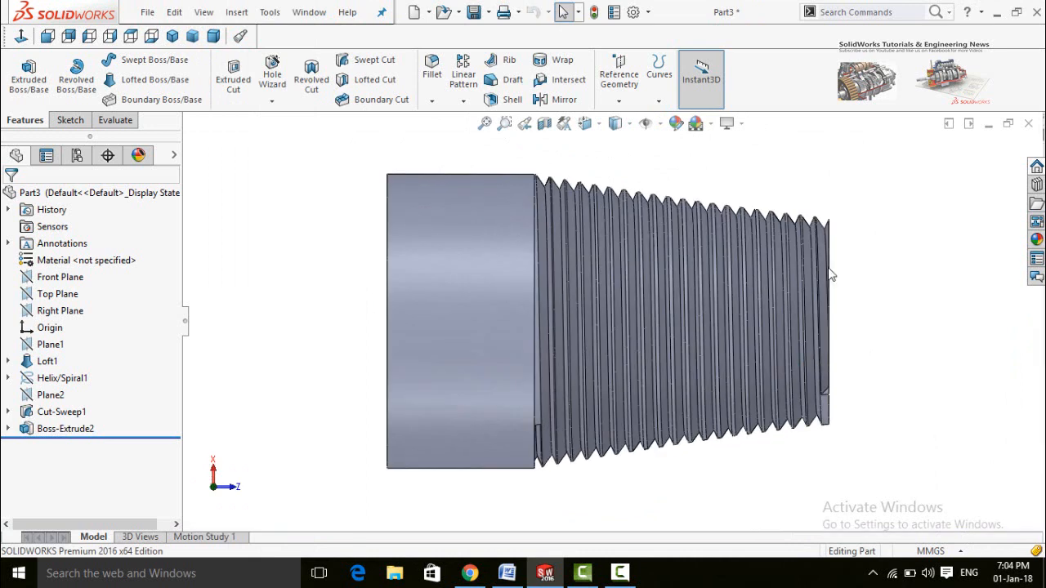